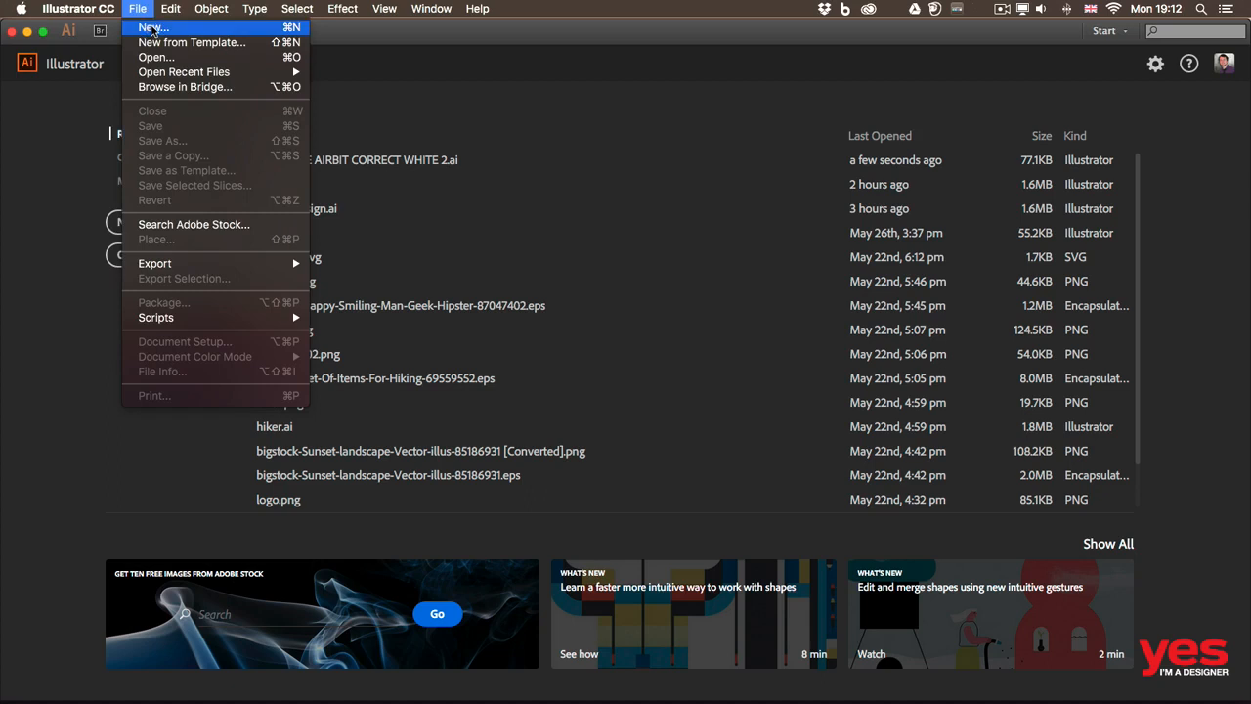
Create a new single-artboard document from the Print profile at A4 size in landscape orientation, and fit the artboard in the window.
{"action": "left_click", "coordinate": [152, 29]}
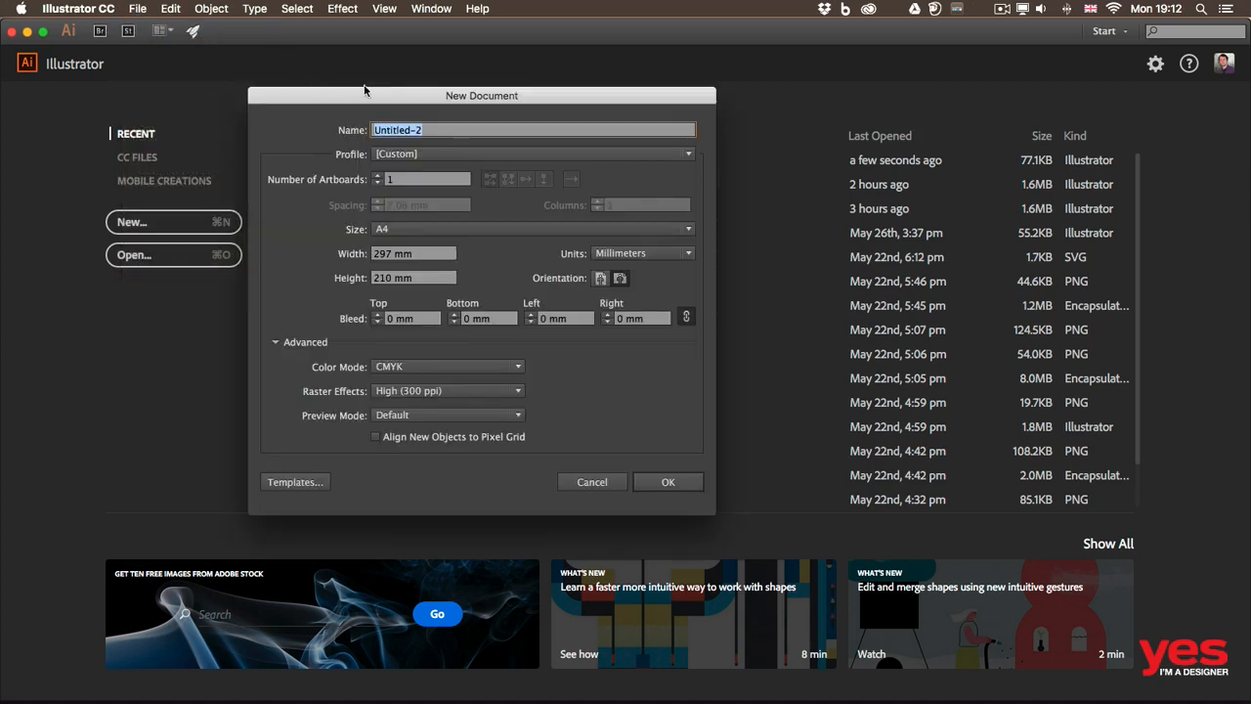
{"action": "left_click_drag", "start_coordinate": [381, 101], "coordinate": [429, 101]}
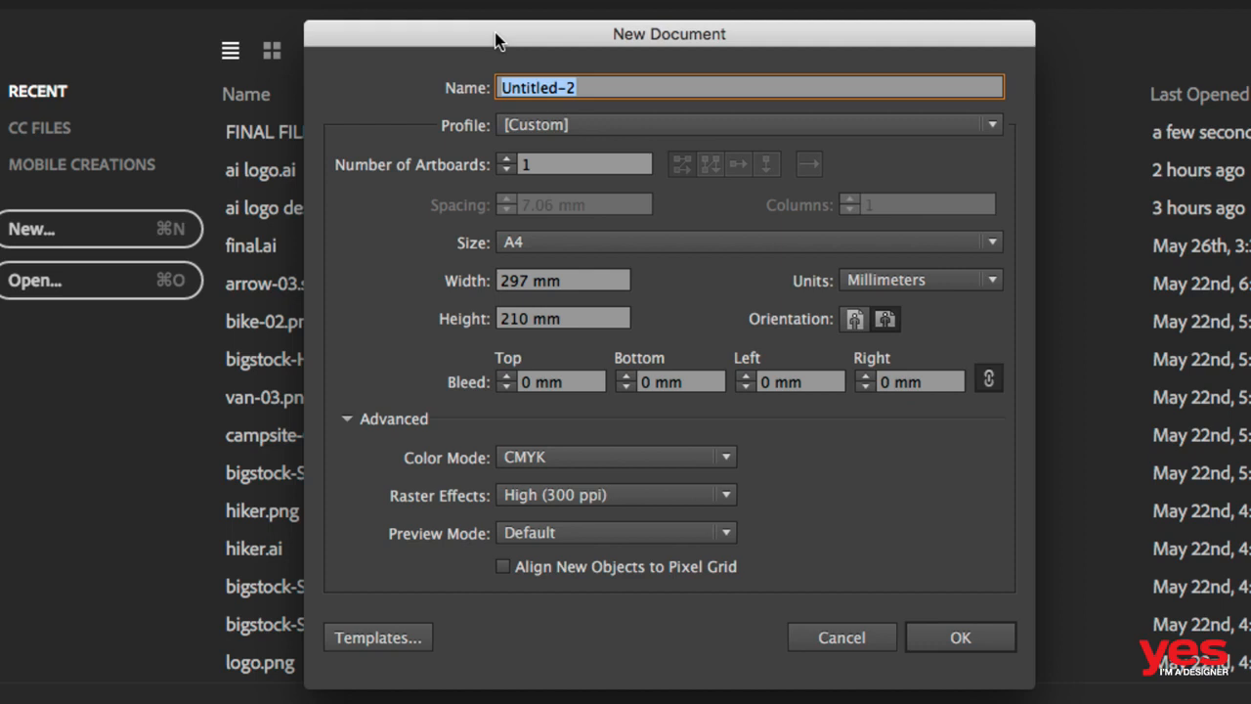
{"action": "left_click", "coordinate": [550, 127]}
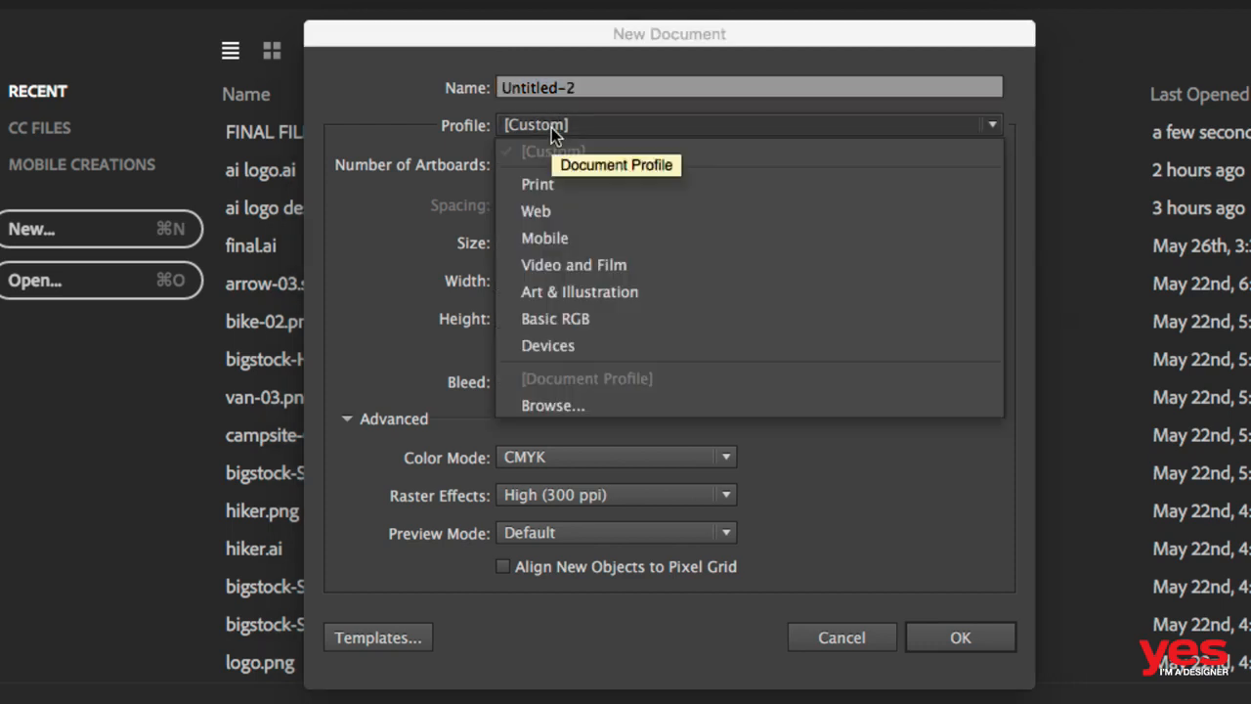
{"action": "left_click", "coordinate": [570, 185]}
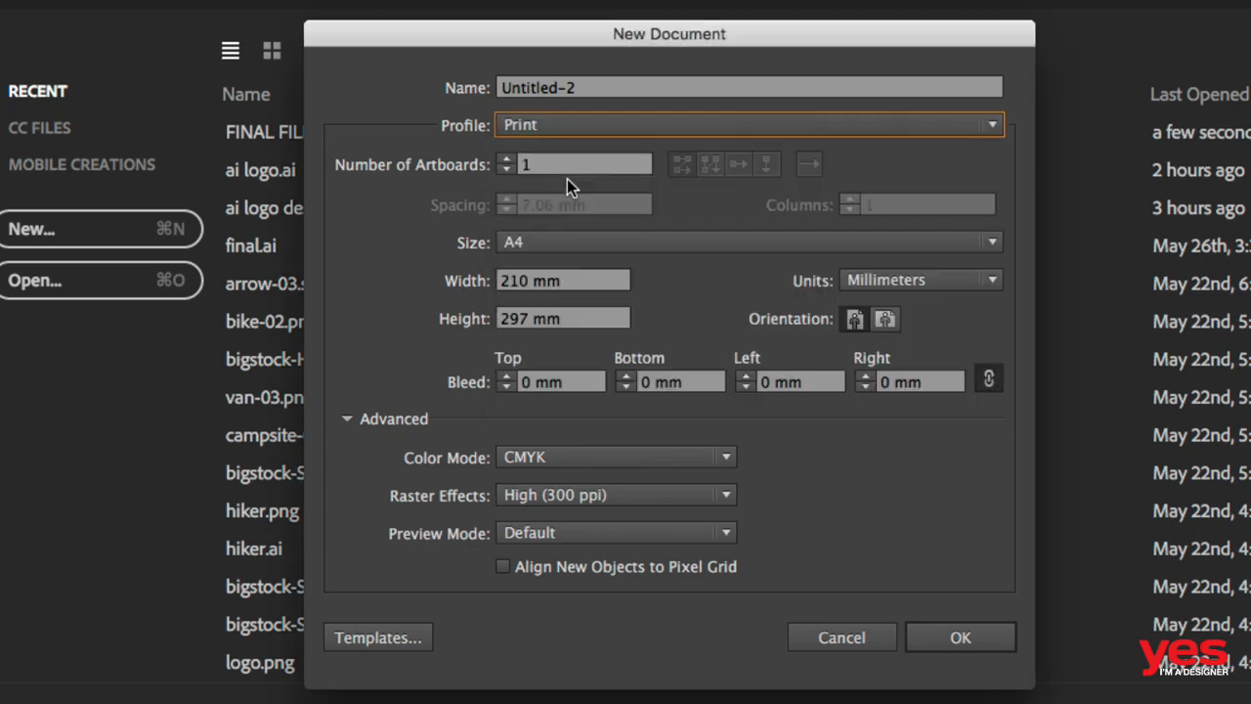
{"action": "left_click", "coordinate": [556, 243]}
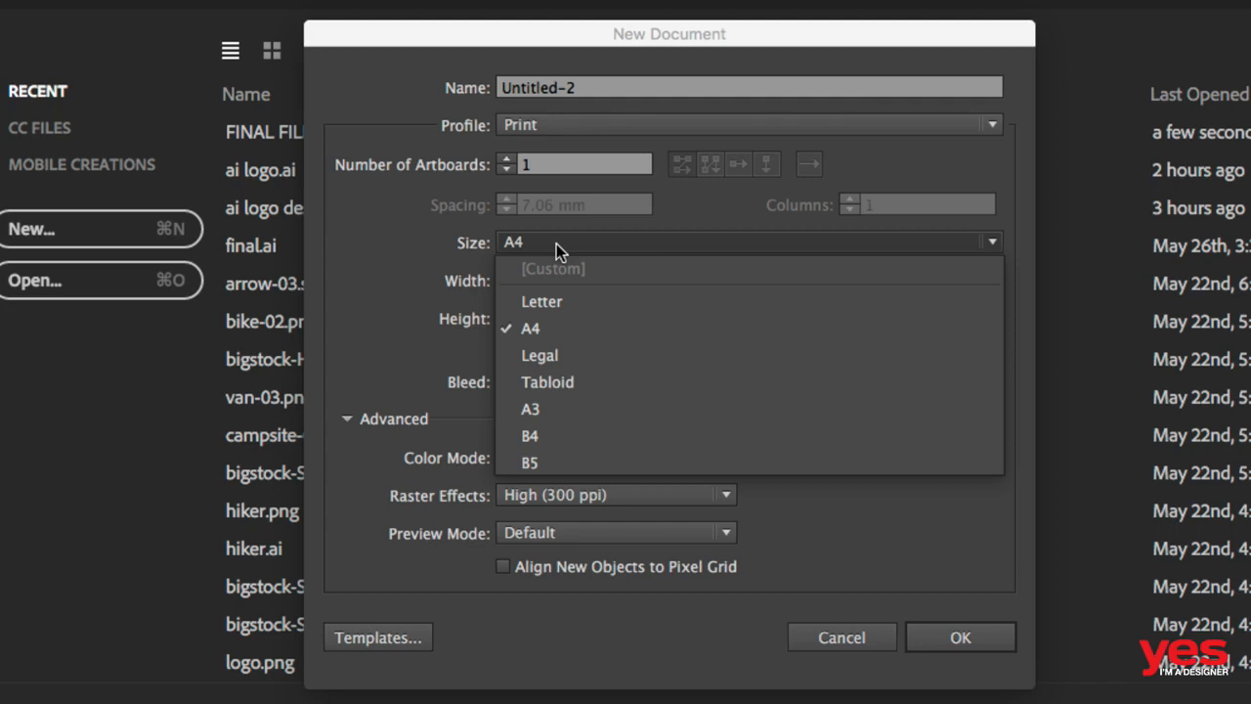
{"action": "left_click", "coordinate": [556, 243]}
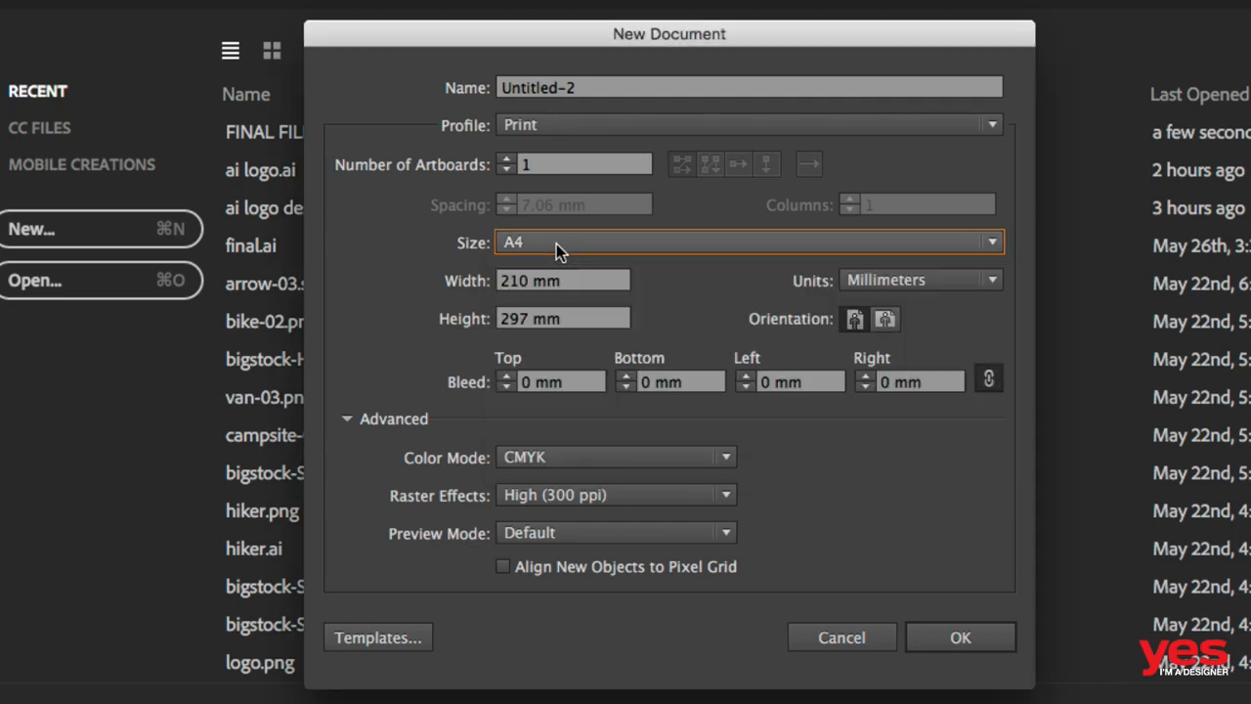
{"action": "left_click", "coordinate": [886, 320]}
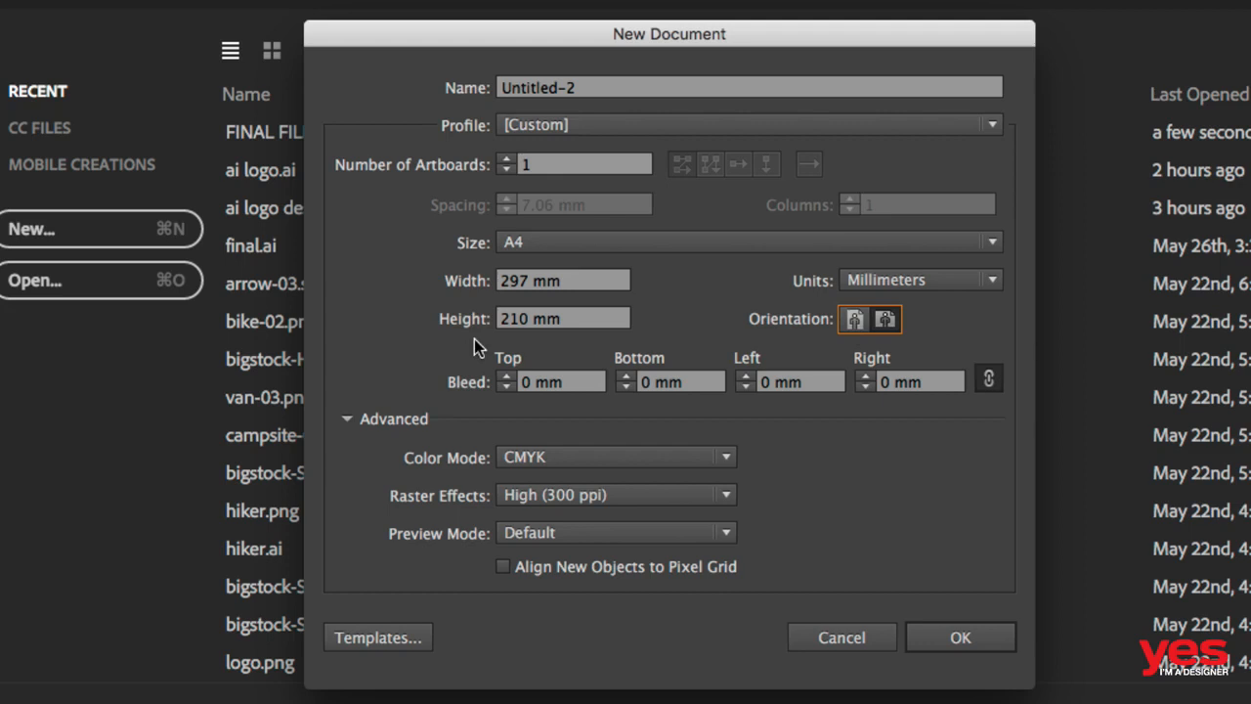
{"action": "left_click", "coordinate": [971, 646]}
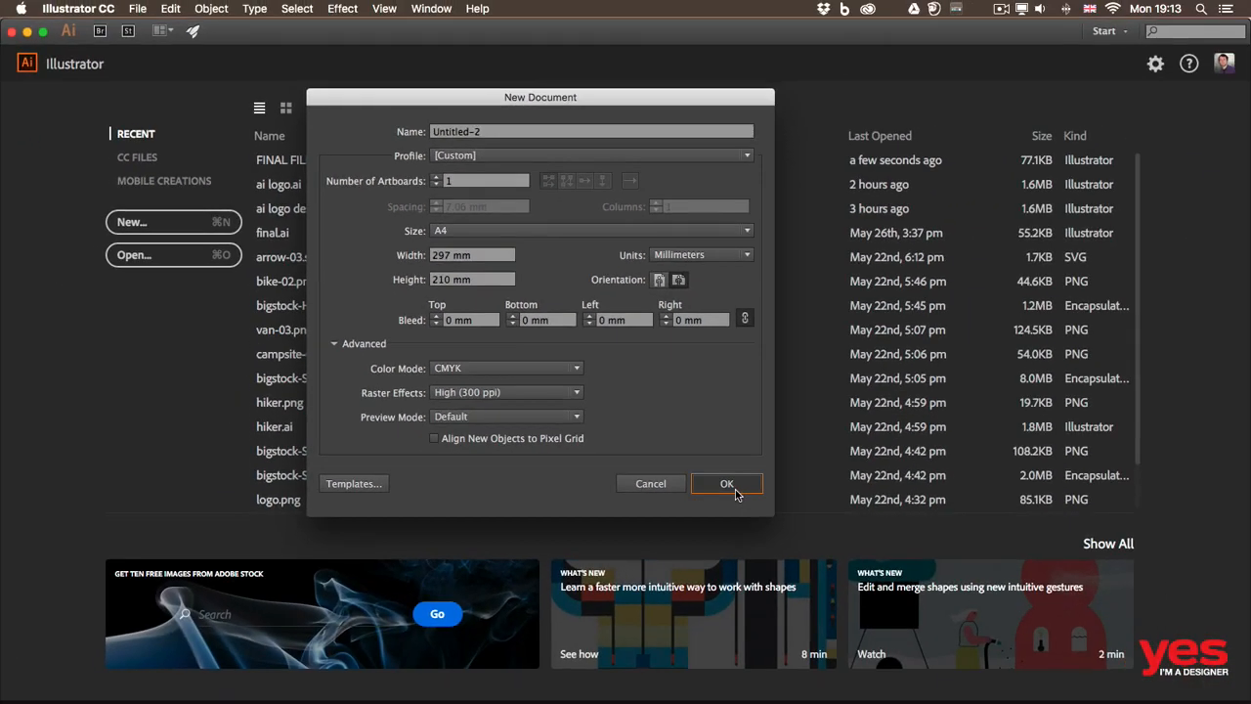
{"action": "left_click", "coordinate": [727, 484]}
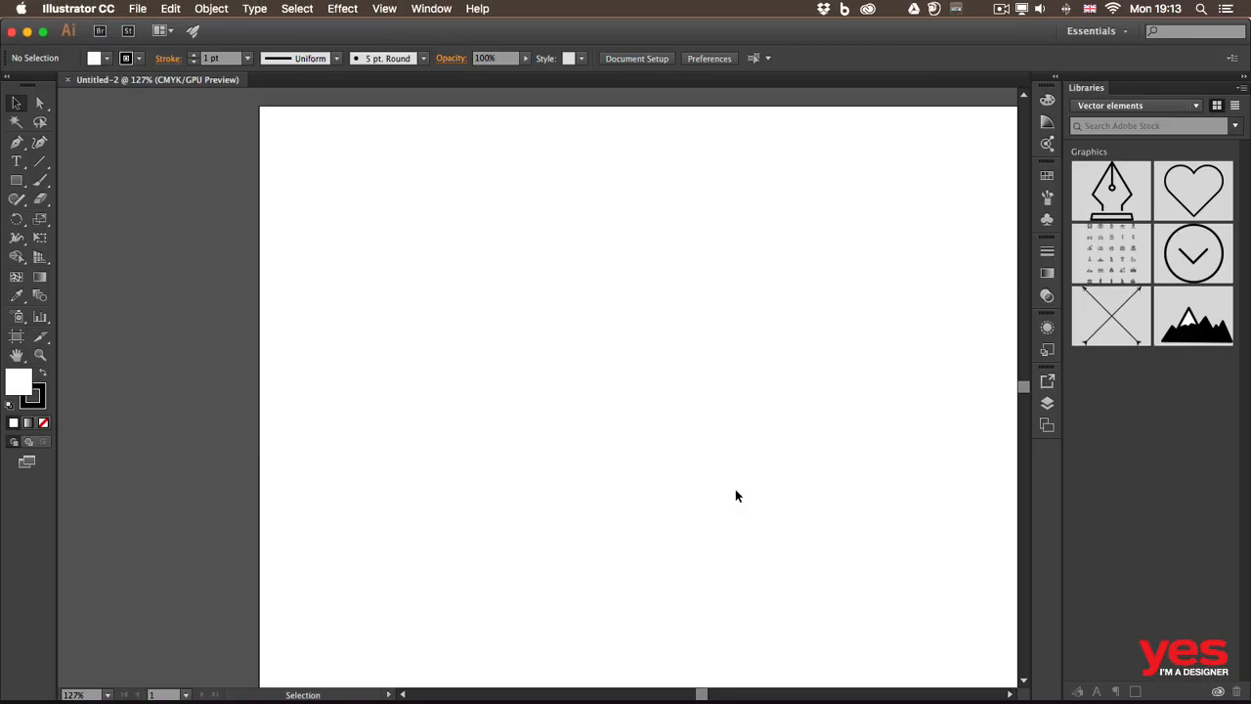
{"action": "key", "text": "super+0"}
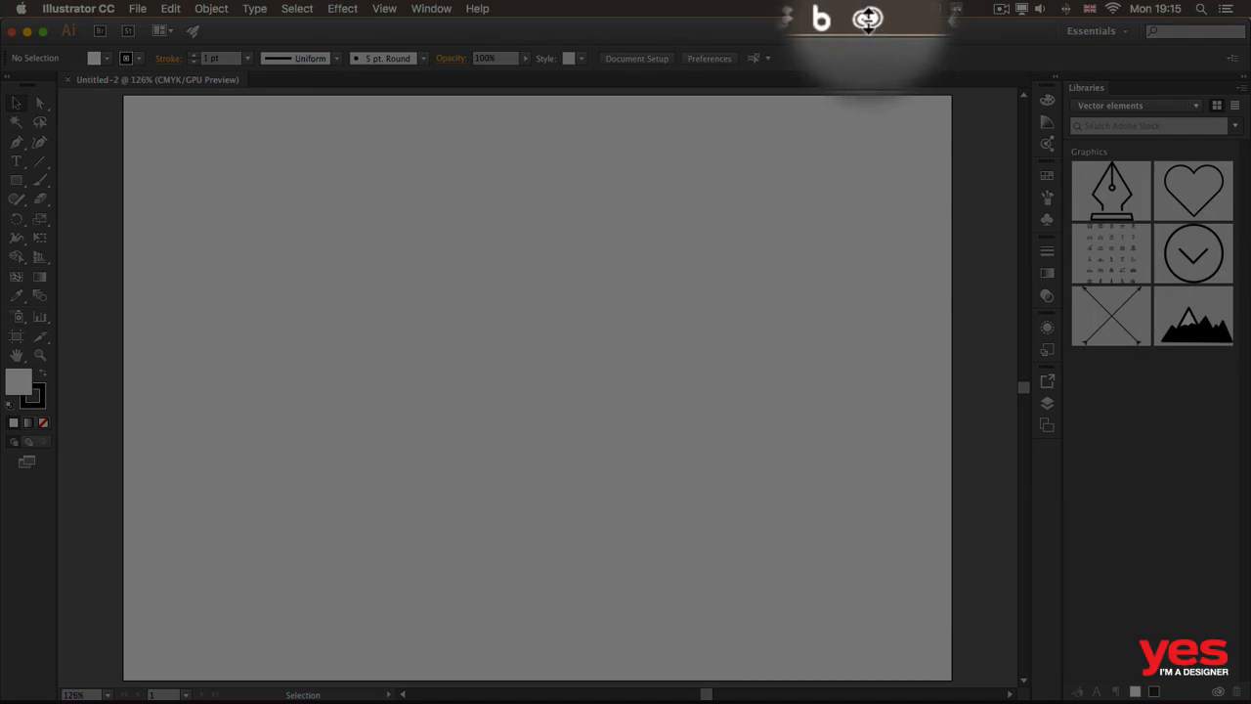
Browse the pen results in the Creative Cloud Market and add the round purple Pen icon to the Vector elements library.
{"action": "left_click", "coordinate": [864, 20]}
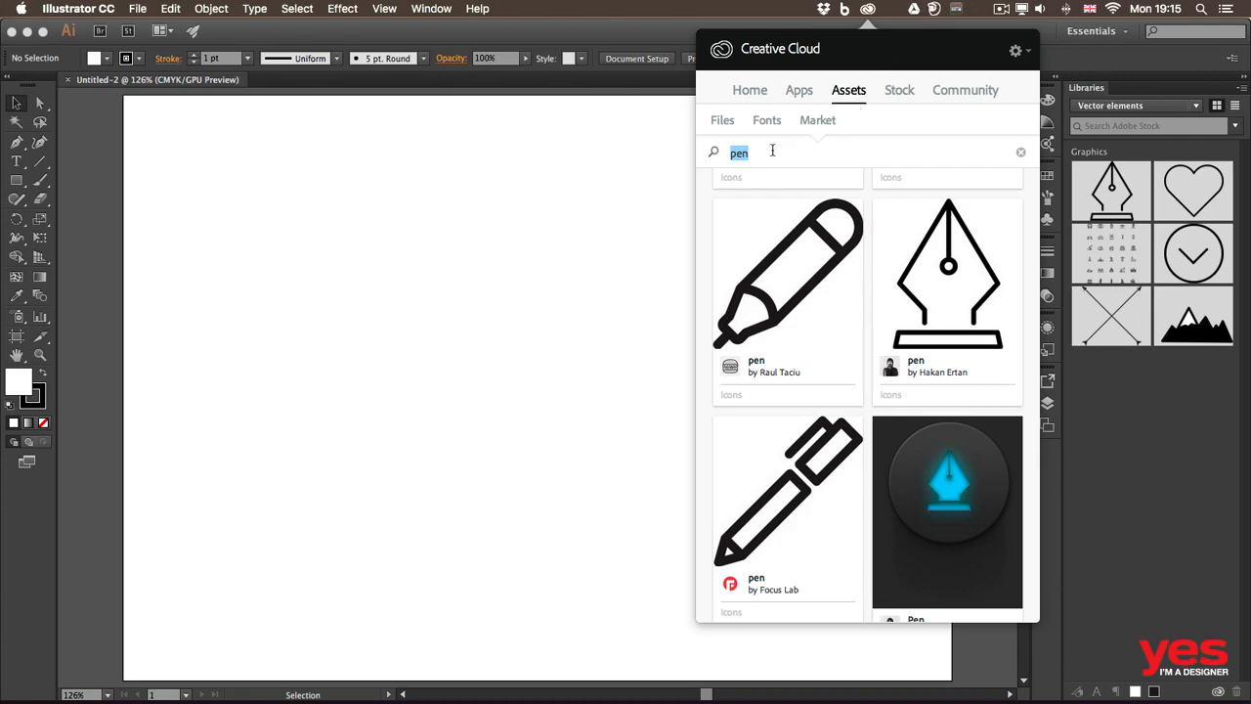
{"action": "scroll", "coordinate": [883, 255], "scroll_direction": "up", "scroll_amount": 10}
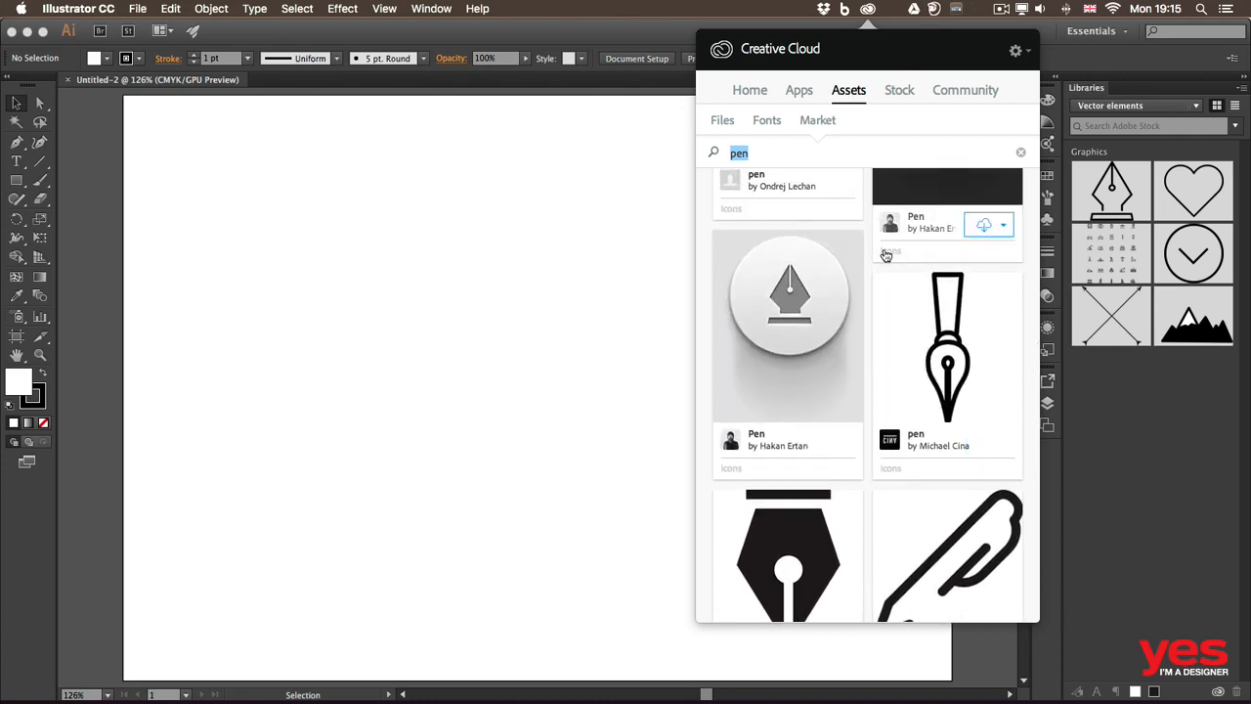
{"action": "scroll", "coordinate": [885, 255], "scroll_direction": "down", "scroll_amount": 5}
{"action": "scroll", "coordinate": [886, 255], "scroll_direction": "down", "scroll_amount": 2}
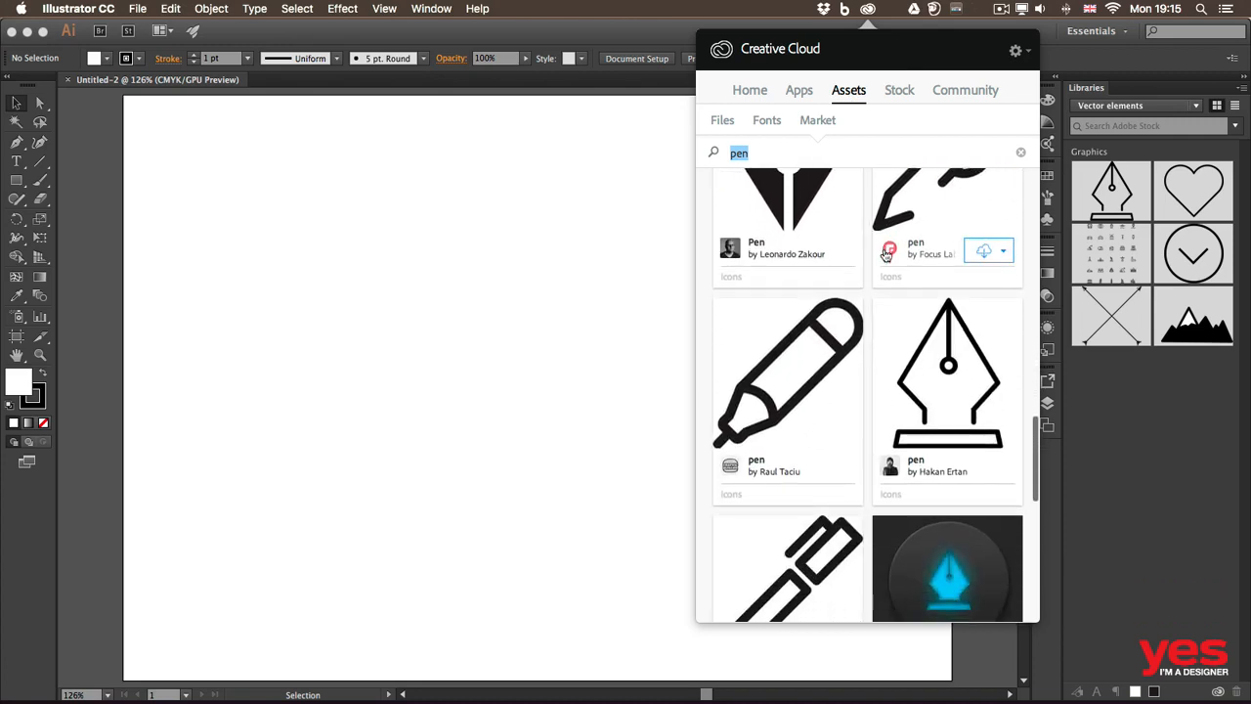
{"action": "scroll", "coordinate": [886, 255], "scroll_direction": "up", "scroll_amount": 3}
{"action": "scroll", "coordinate": [886, 255], "scroll_direction": "down", "scroll_amount": 8}
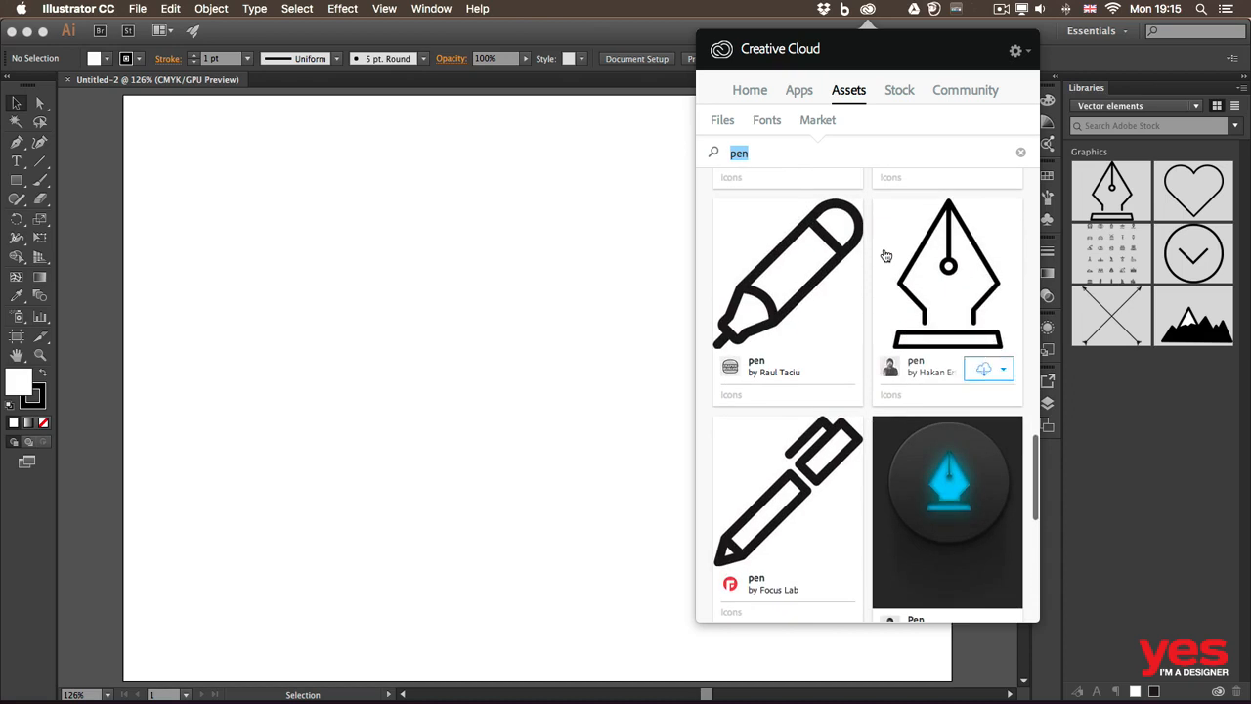
{"action": "scroll", "coordinate": [886, 255], "scroll_direction": "down", "scroll_amount": 10}
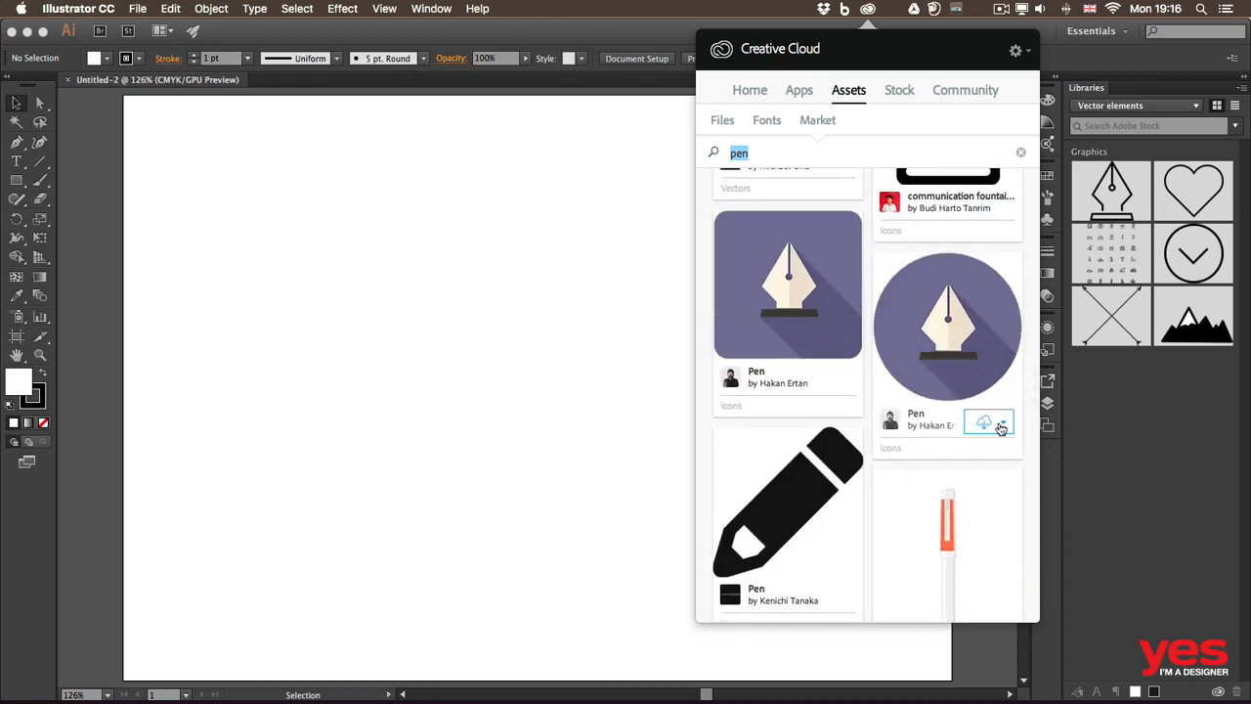
{"action": "left_click", "coordinate": [1002, 422]}
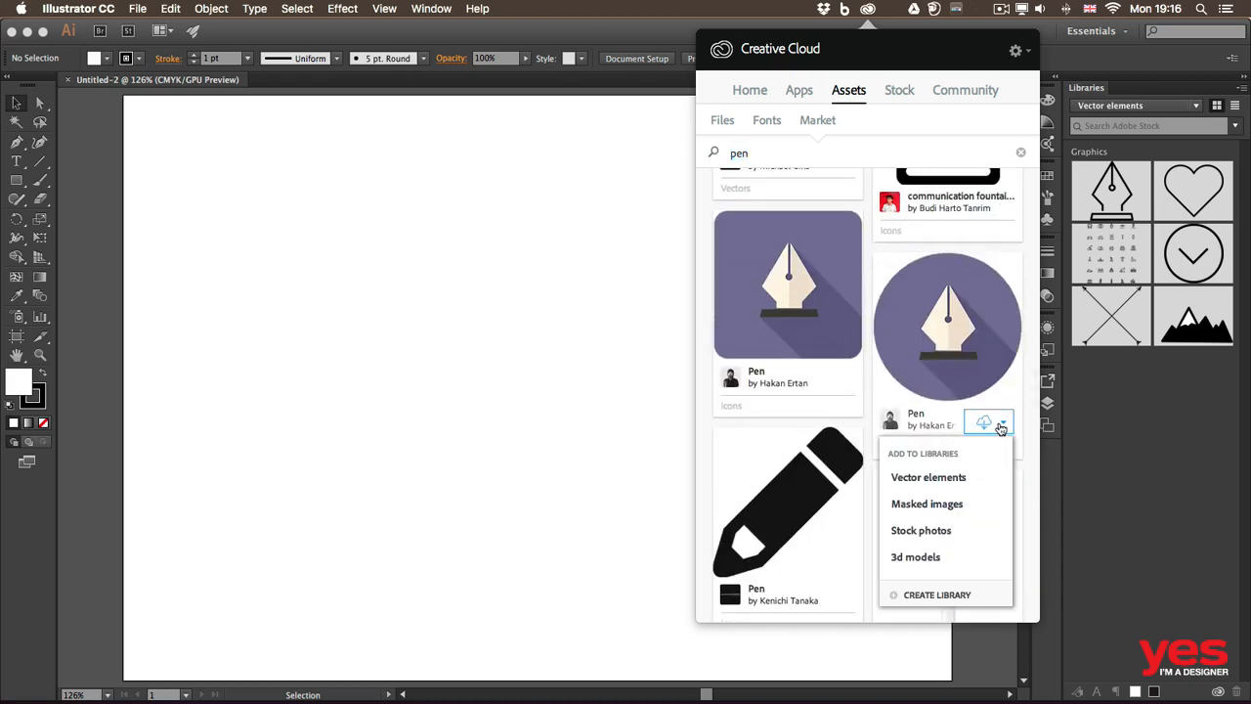
{"action": "left_click", "coordinate": [945, 479]}
{"action": "left_click", "coordinate": [1171, 408]}
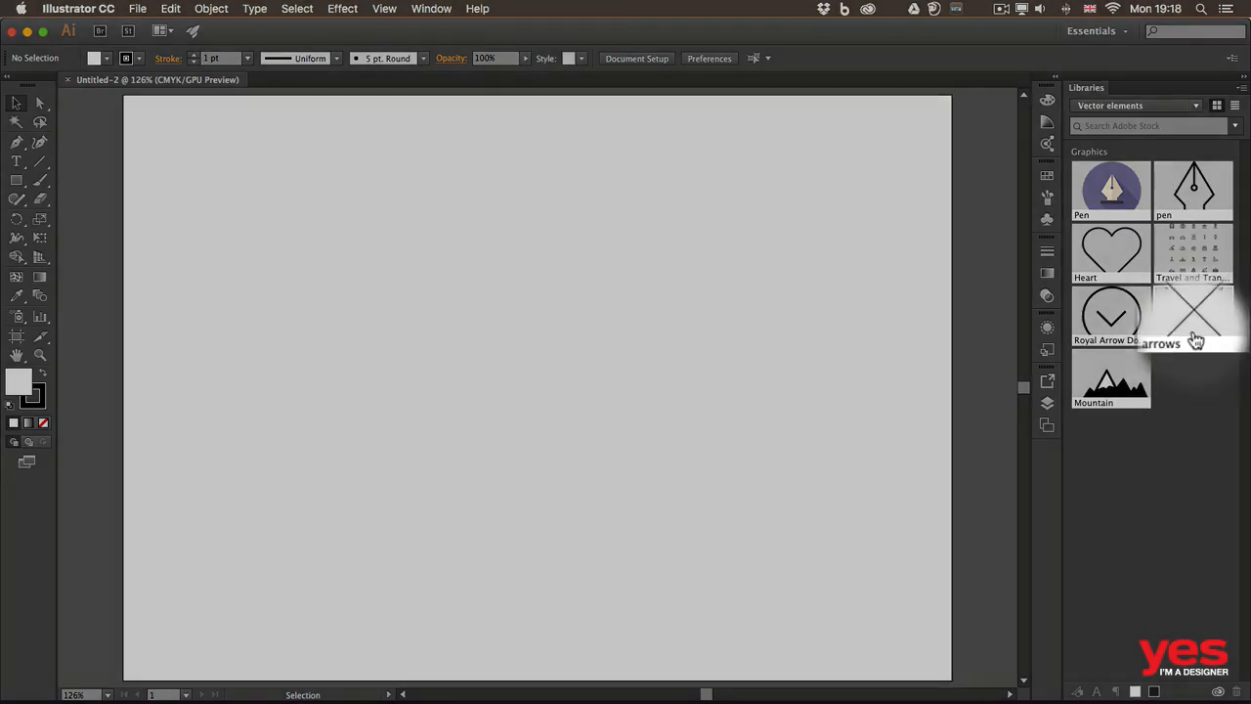
Place the arrows graphic from the library at the artboard's centre and scale it proportionally to about 112 mm wide.
{"action": "left_click_drag", "start_coordinate": [1195, 341], "coordinate": [531, 364]}
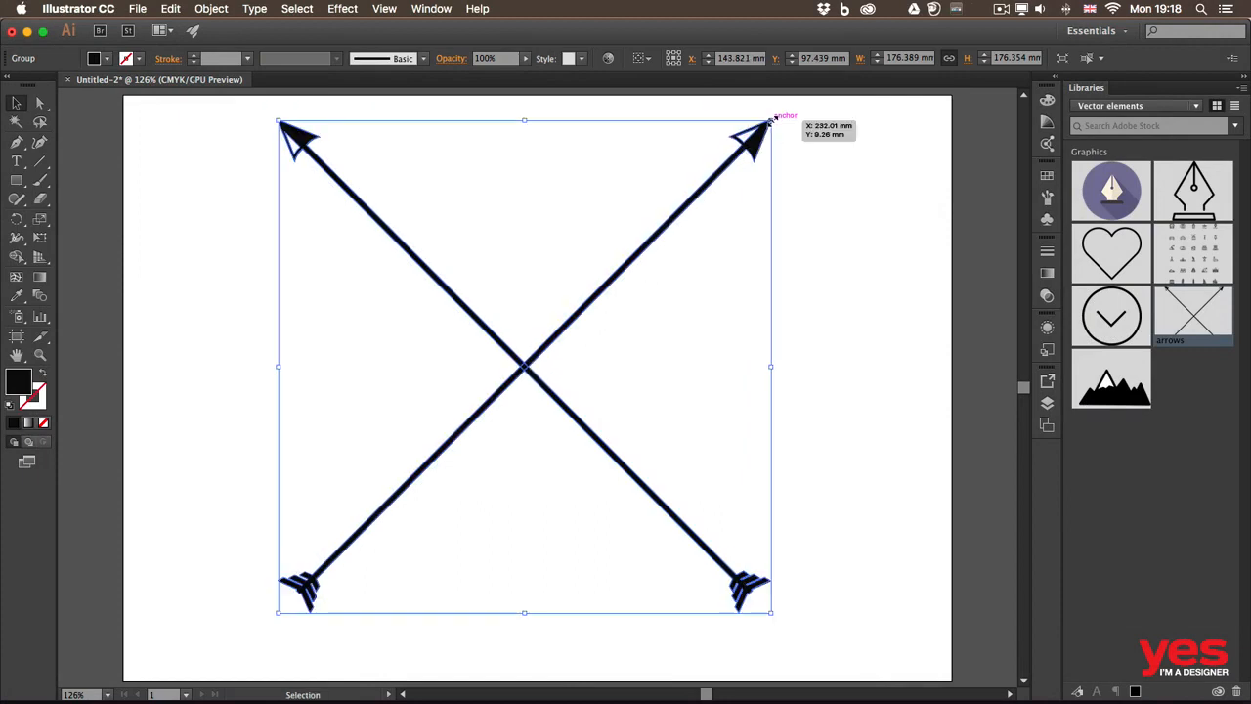
{"action": "key", "text": "shift"}
{"action": "left_click_drag", "start_coordinate": [771, 120], "coordinate": [591, 301]}
{"action": "left_click_drag", "start_coordinate": [544, 349], "coordinate": [643, 261]}
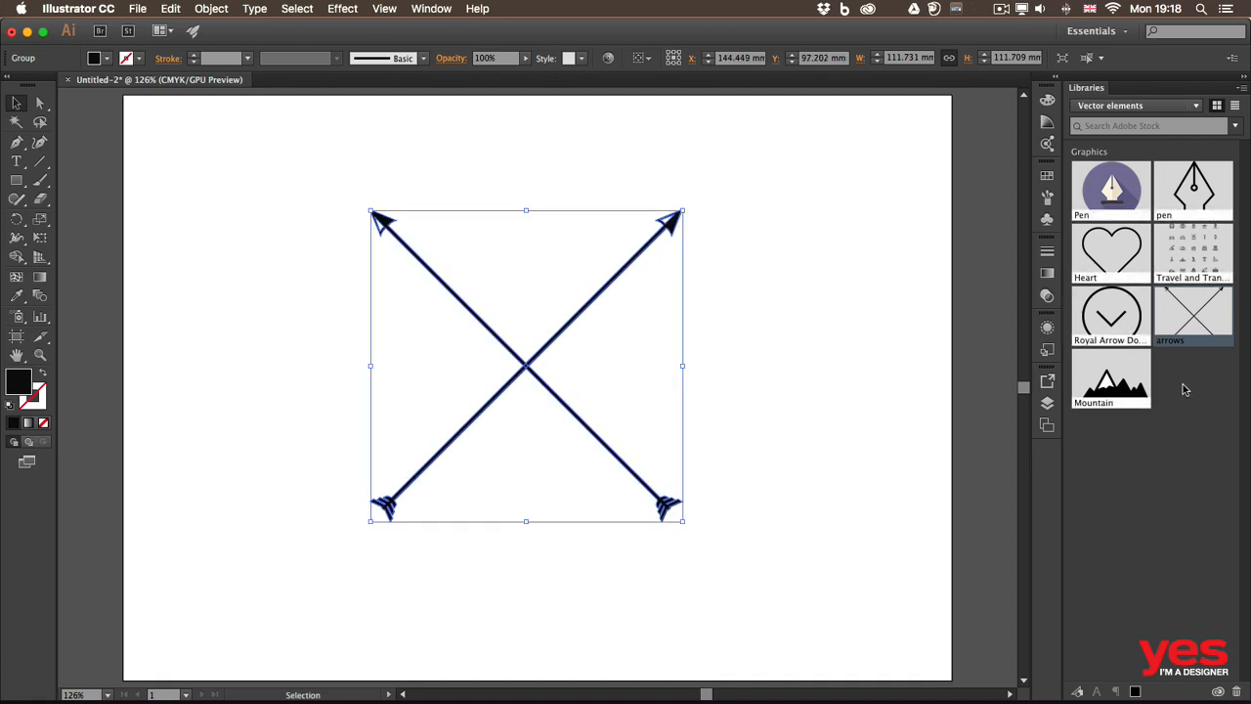
Place the Heart graphic from the library, scale it to about 52 mm wide, and centre it in the upper gap between the arrows.
{"action": "left_click_drag", "start_coordinate": [1114, 249], "coordinate": [759, 283]}
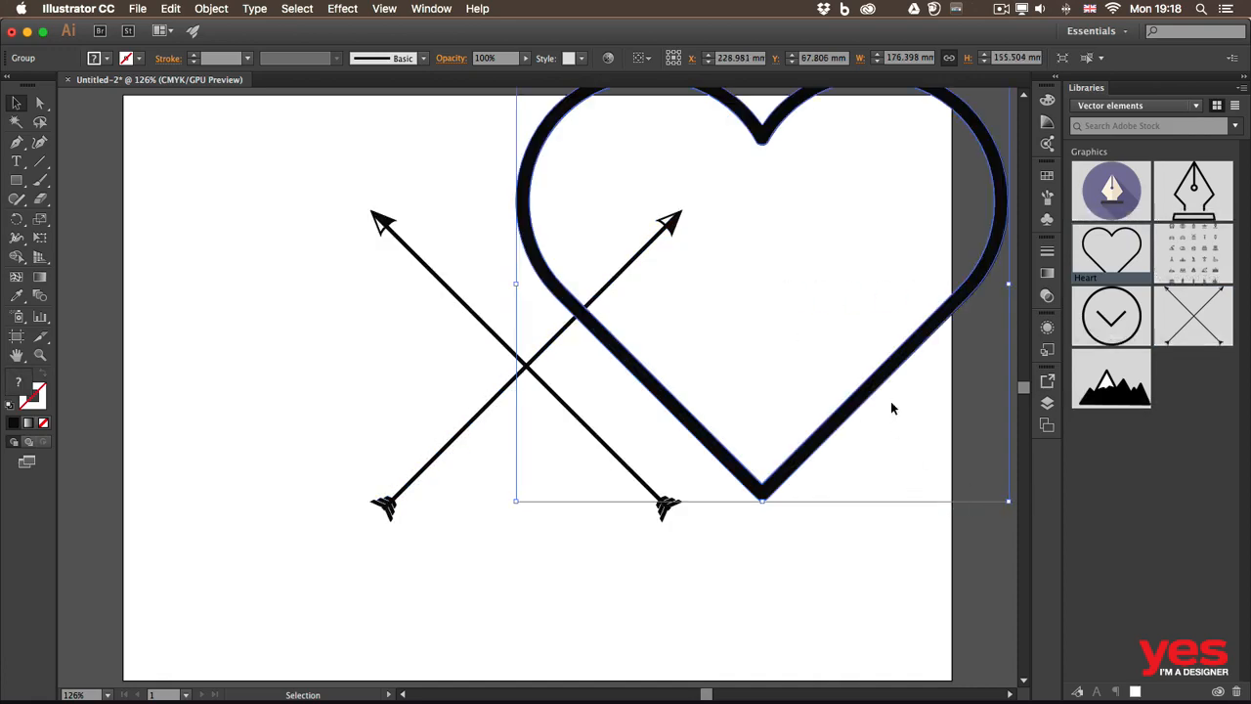
{"action": "left_click_drag", "start_coordinate": [874, 385], "coordinate": [763, 460]}
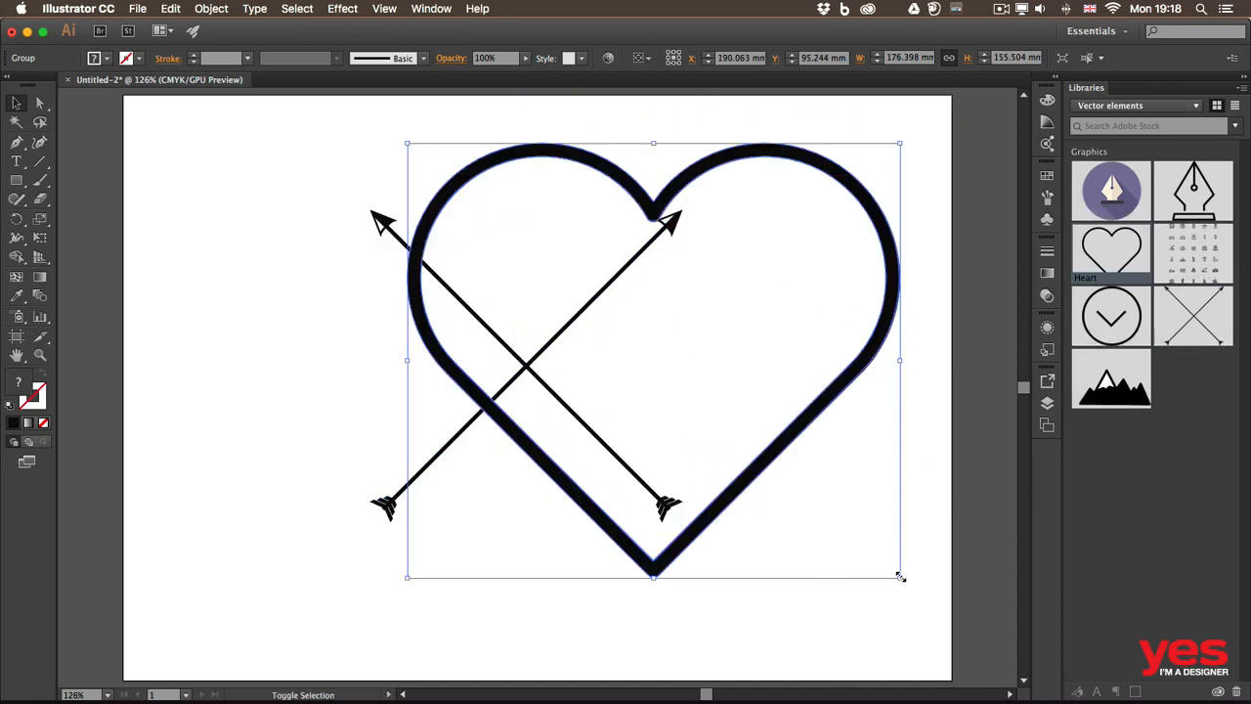
{"action": "left_click_drag", "start_coordinate": [899, 577], "coordinate": [552, 312]}
{"action": "left_click_drag", "start_coordinate": [537, 164], "coordinate": [588, 200]}
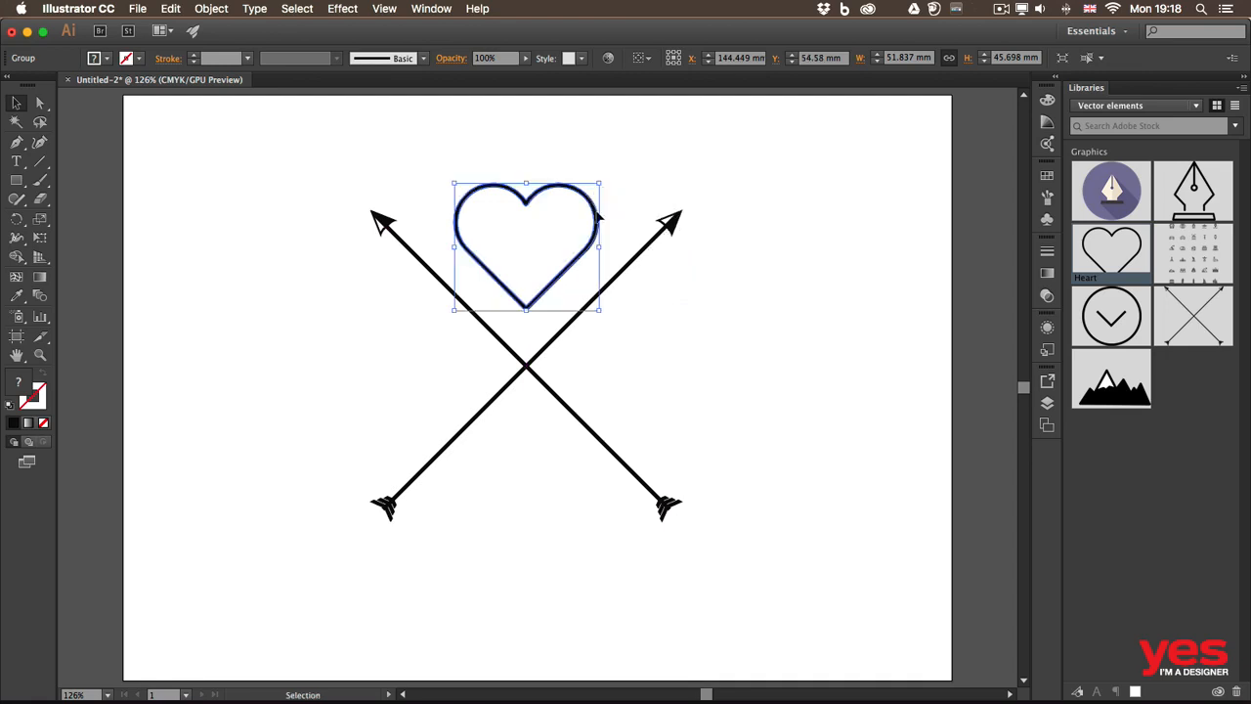
{"action": "left_click", "coordinate": [741, 308]}
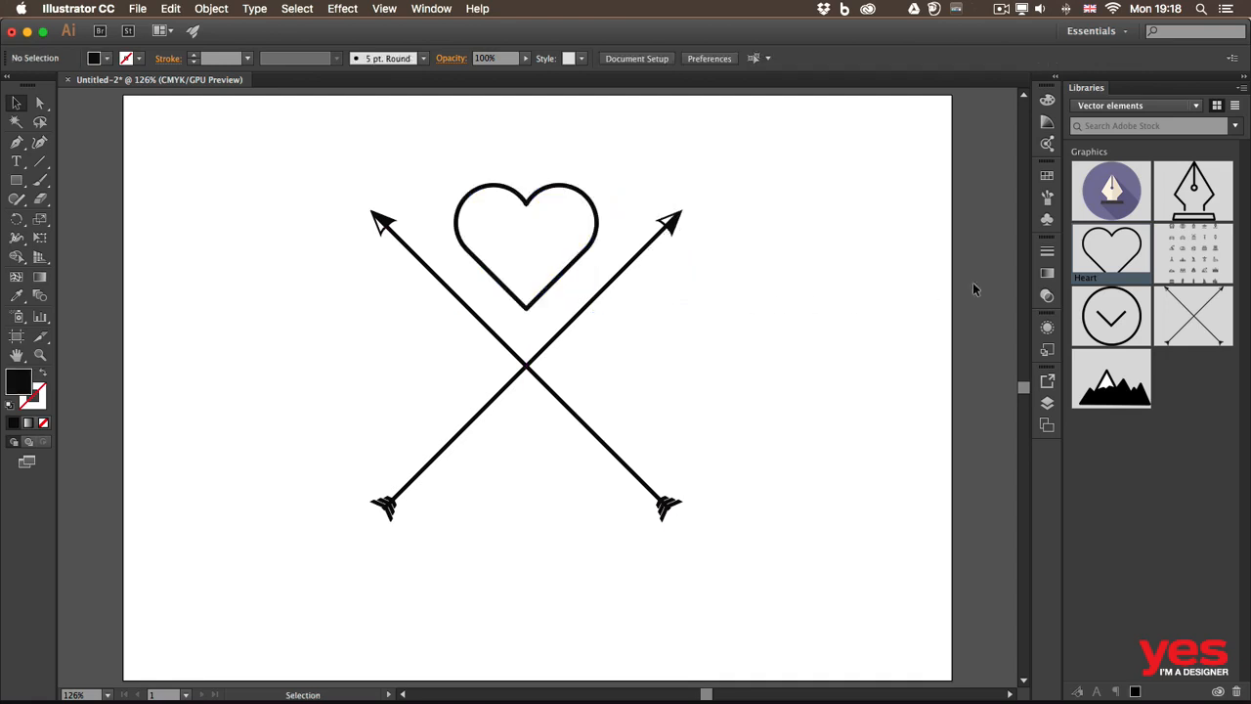
Place the outlined pen graphic from the library, scale it down, and centre it in the lower gap between the arrows.
{"action": "left_click_drag", "start_coordinate": [1194, 190], "coordinate": [790, 305]}
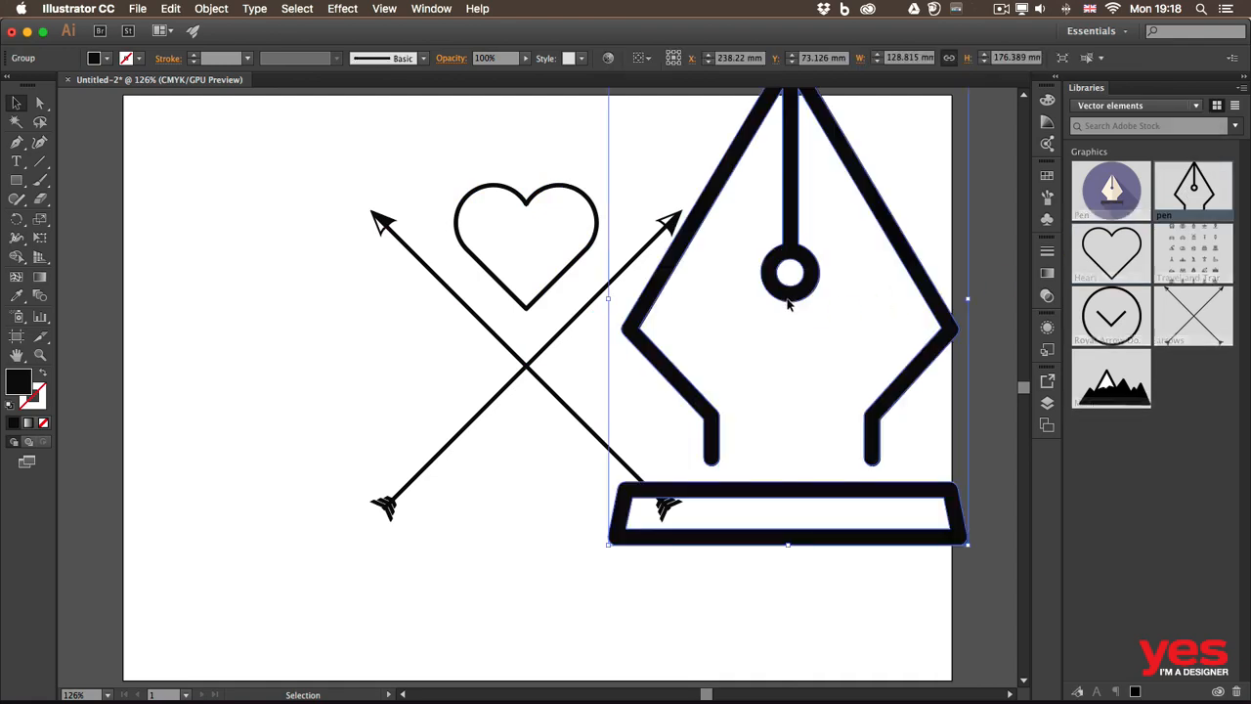
{"action": "left_click_drag", "start_coordinate": [849, 471], "coordinate": [548, 523]}
{"action": "left_click", "coordinate": [774, 401]}
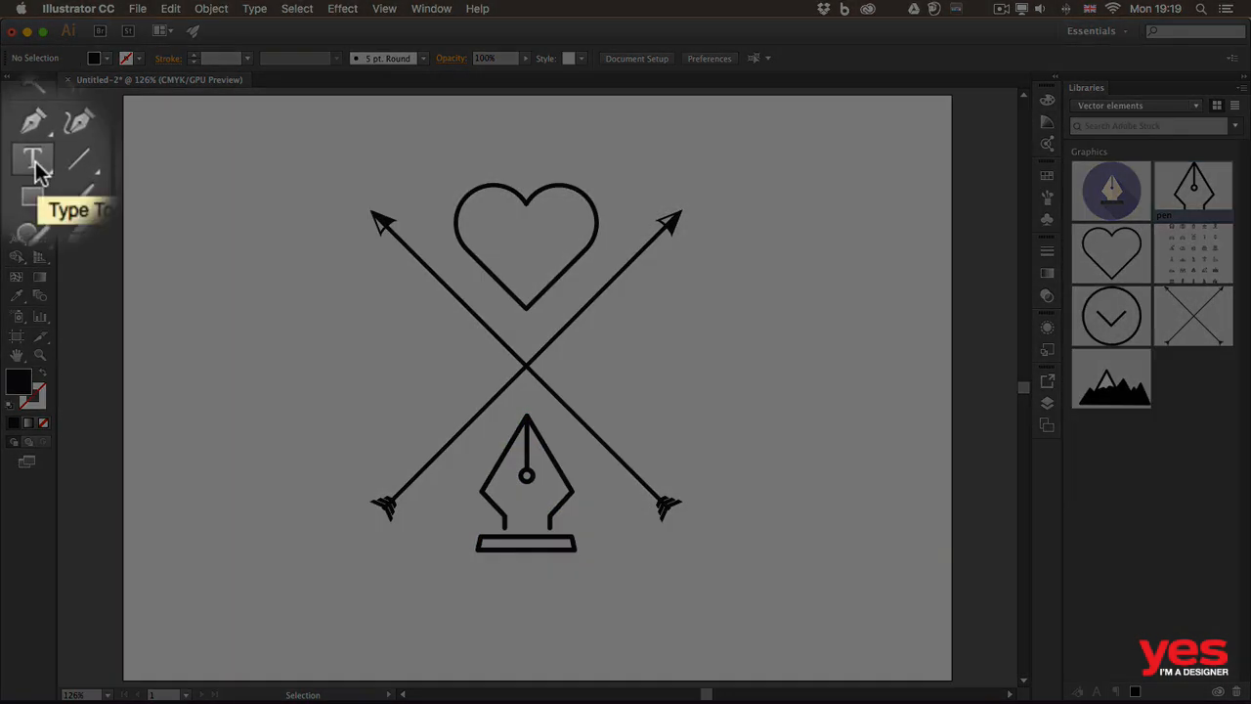
Add a point-text letter "A" in Futura PT Heavy on the empty area left of the crossed arrows.
{"action": "left_click", "coordinate": [16, 162]}
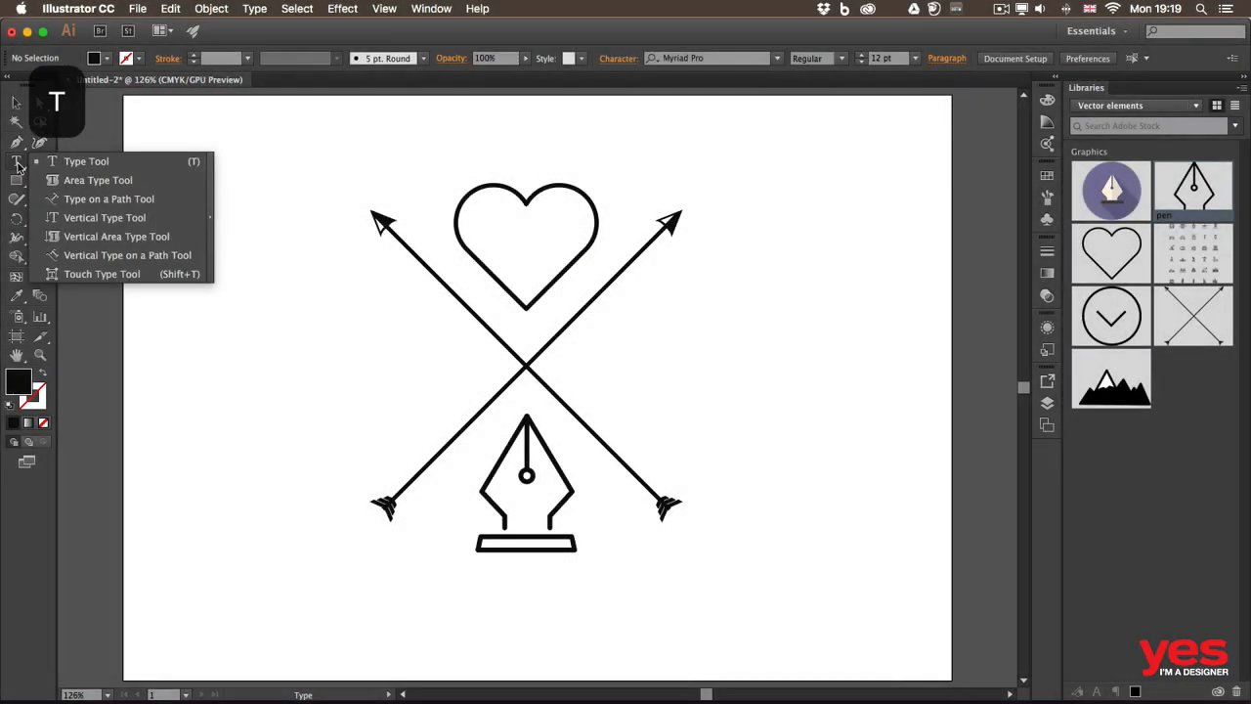
{"action": "left_click", "coordinate": [83, 161]}
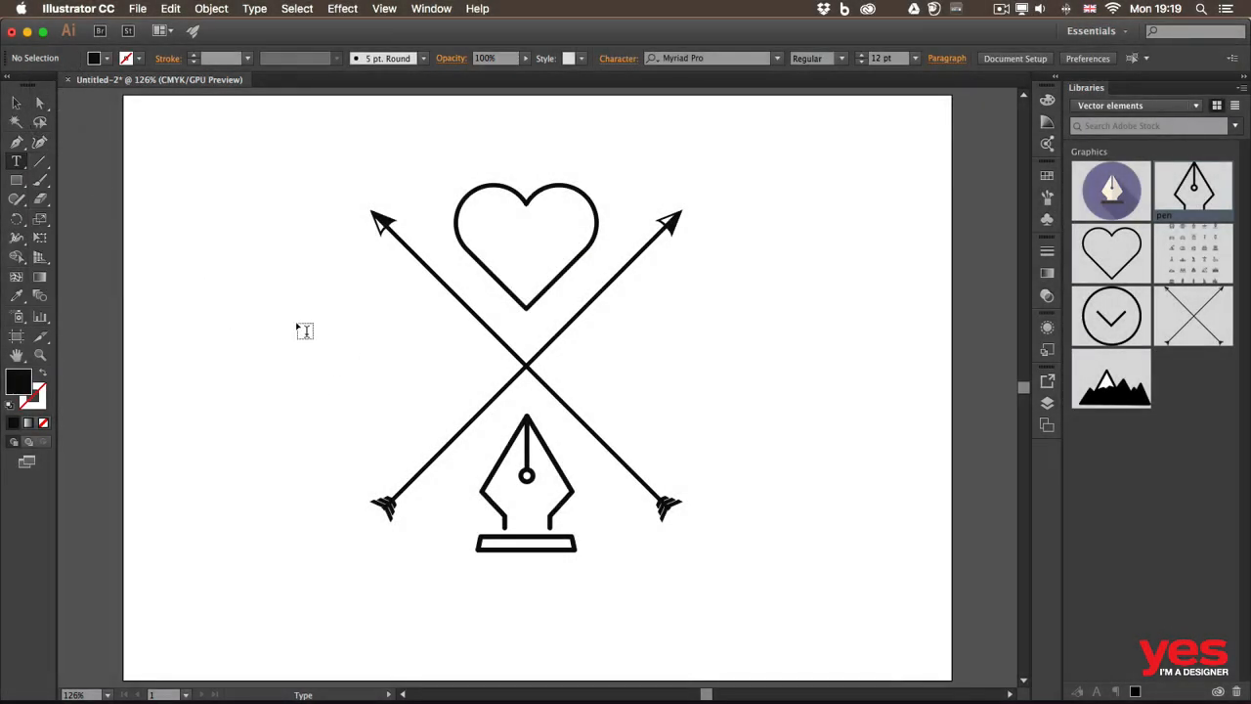
{"action": "left_click", "coordinate": [260, 333]}
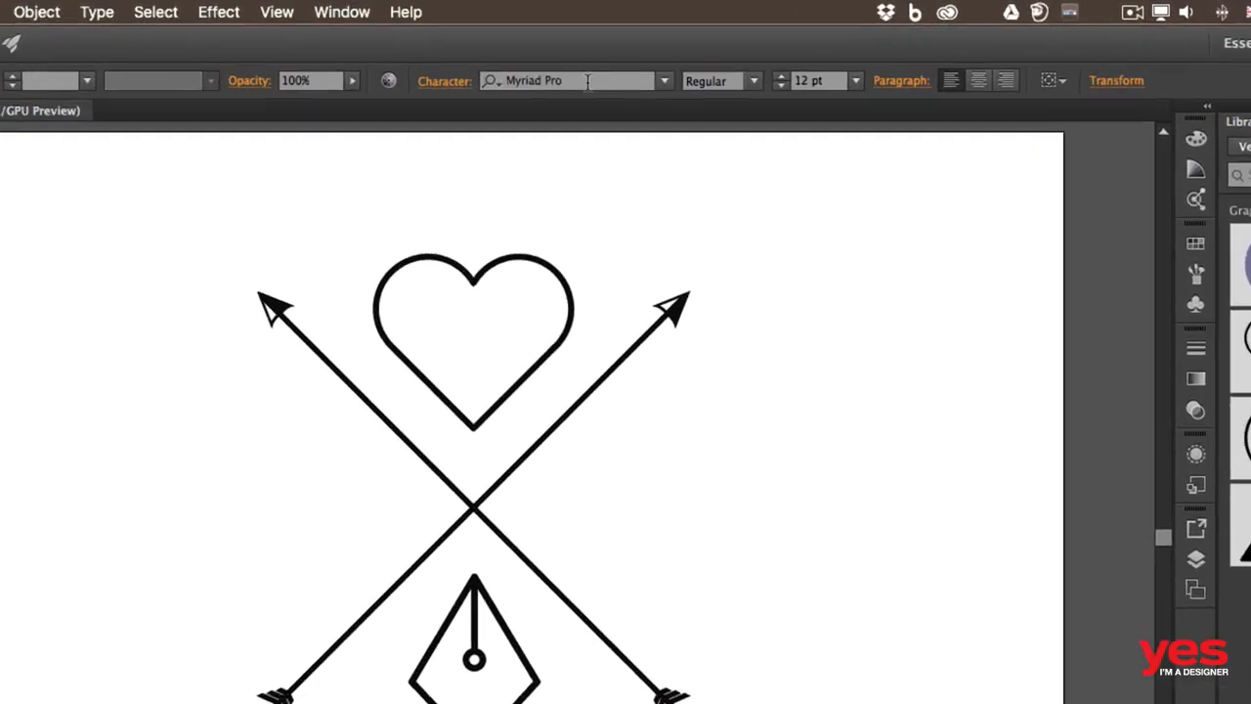
{"action": "left_click", "coordinate": [530, 57]}
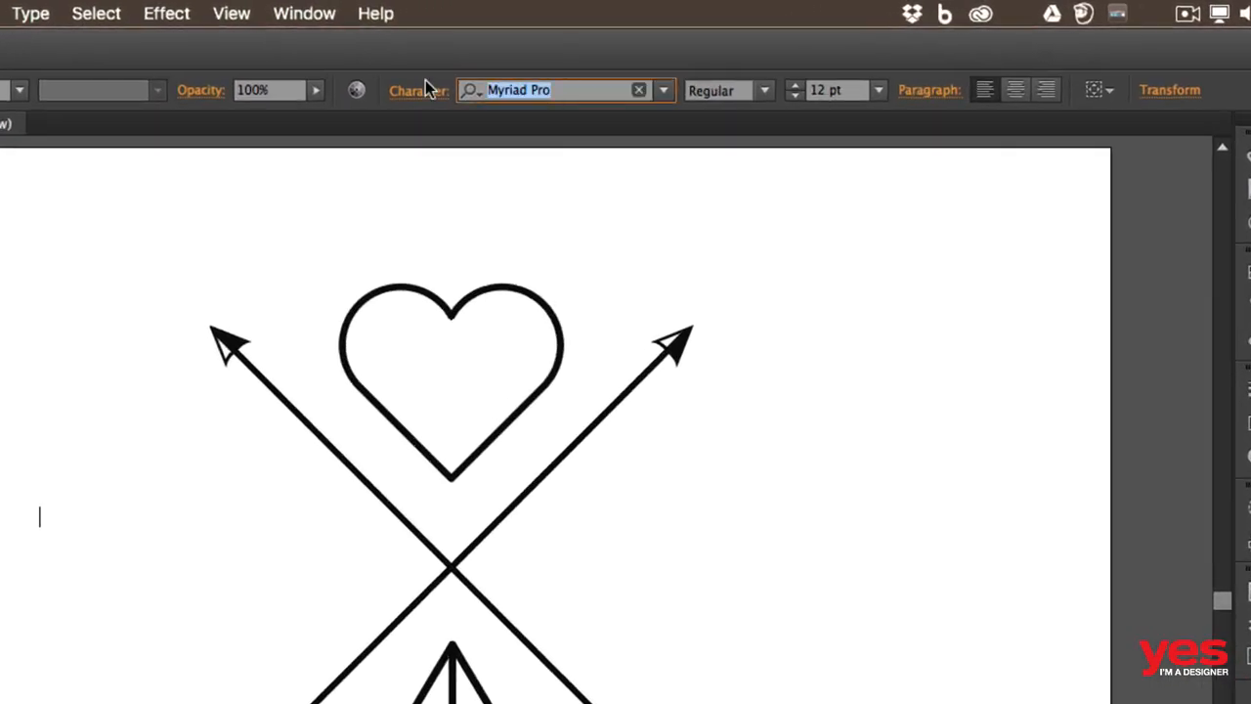
{"action": "type", "text": "futu"}
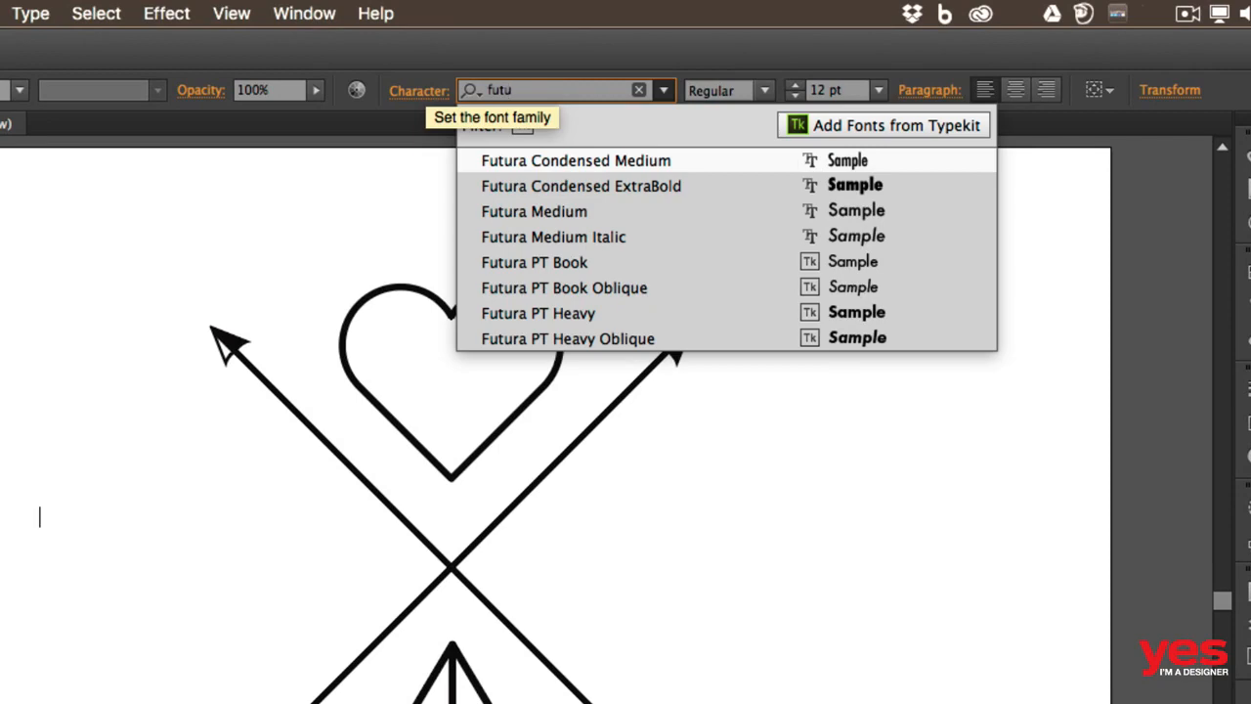
{"action": "left_click", "coordinate": [625, 313]}
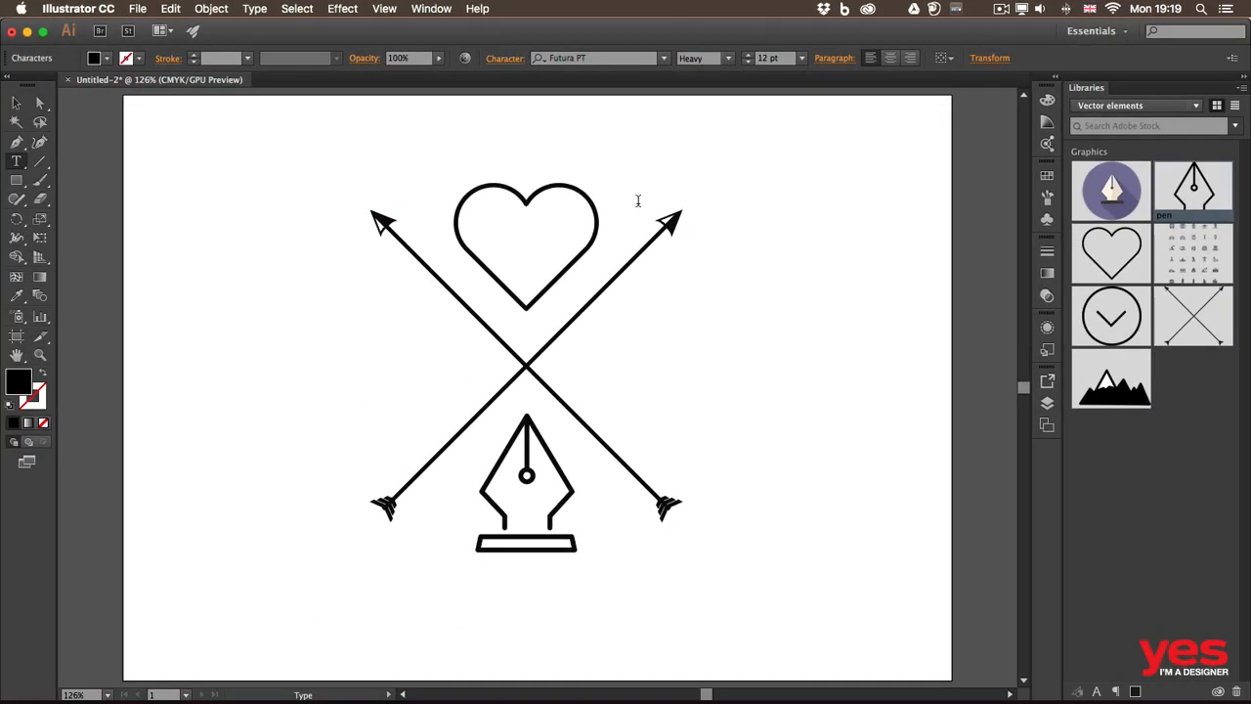
{"action": "type", "text": "A"}
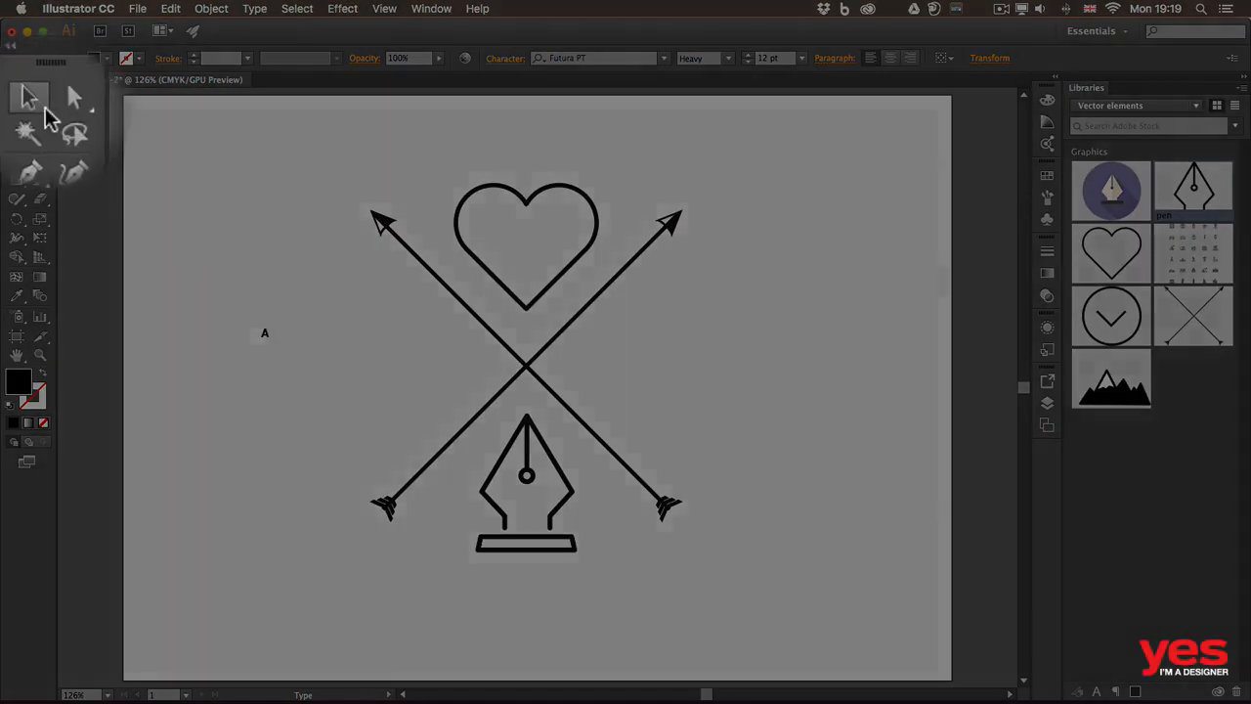
Scale the letter A up to about 104 pt and move it into the left gap between the arrows, level with their crossing.
{"action": "left_click", "coordinate": [16, 103]}
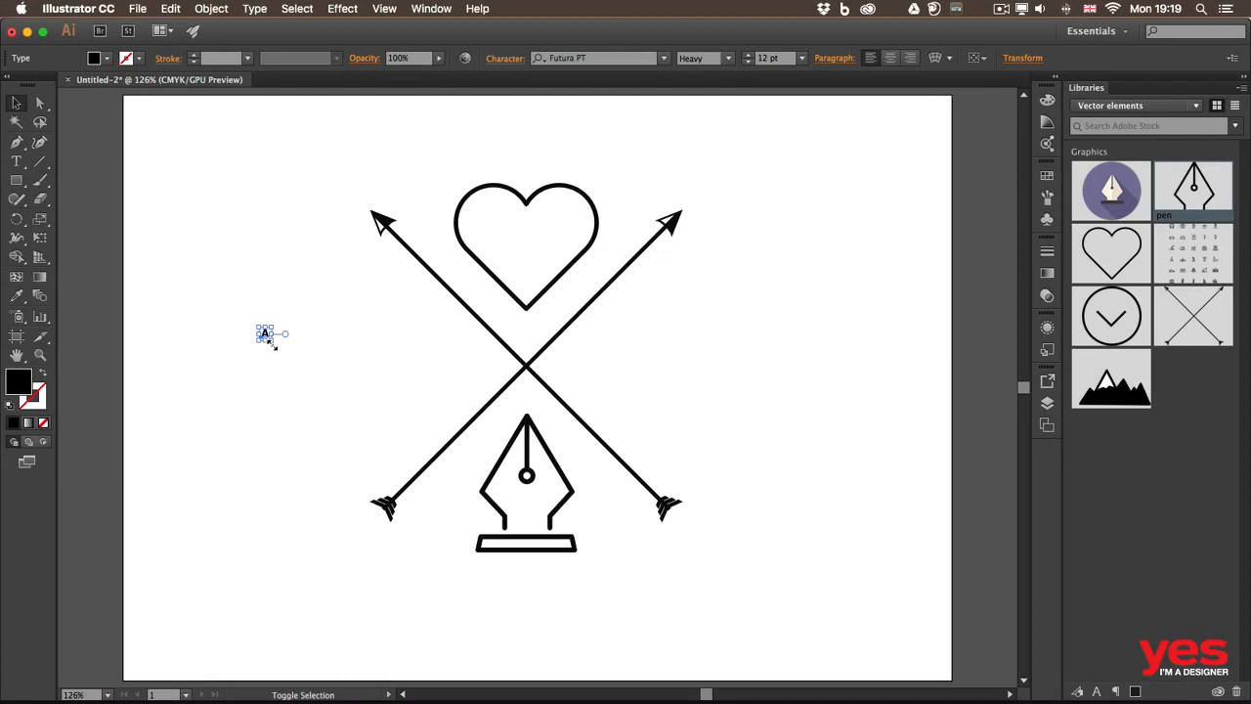
{"action": "left_click_drag", "start_coordinate": [271, 341], "coordinate": [348, 439]}
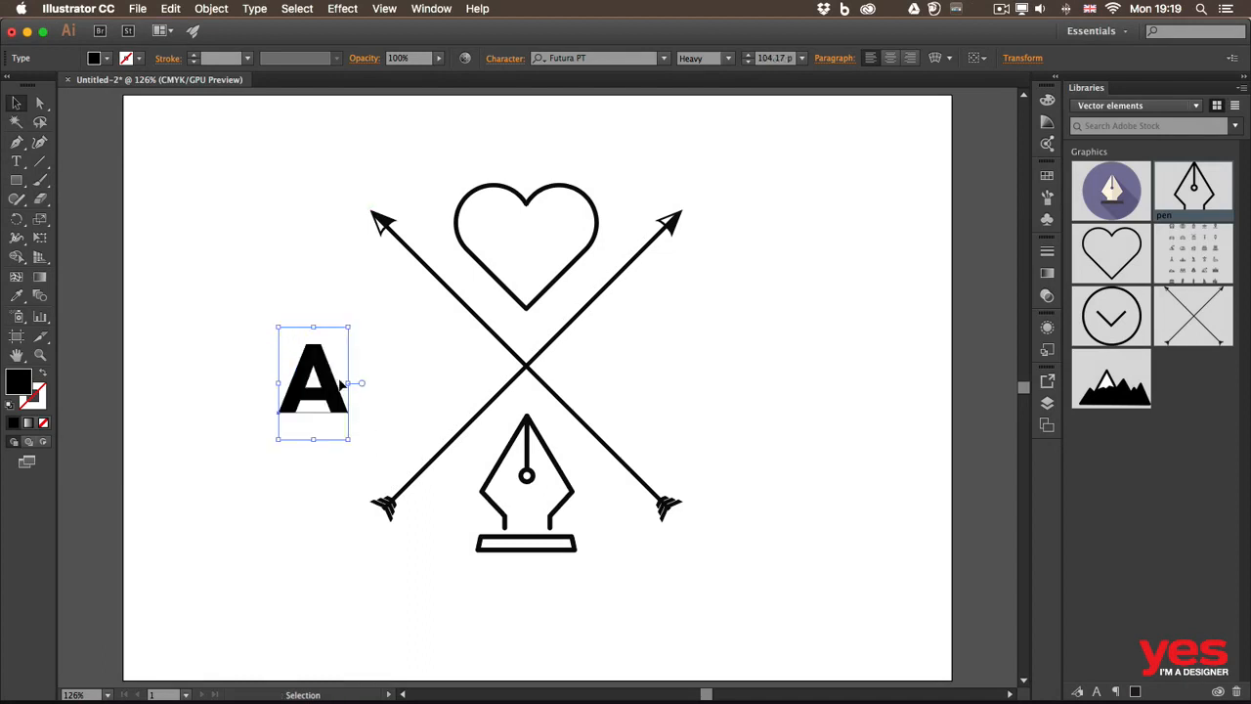
{"action": "left_click_drag", "start_coordinate": [329, 383], "coordinate": [416, 366]}
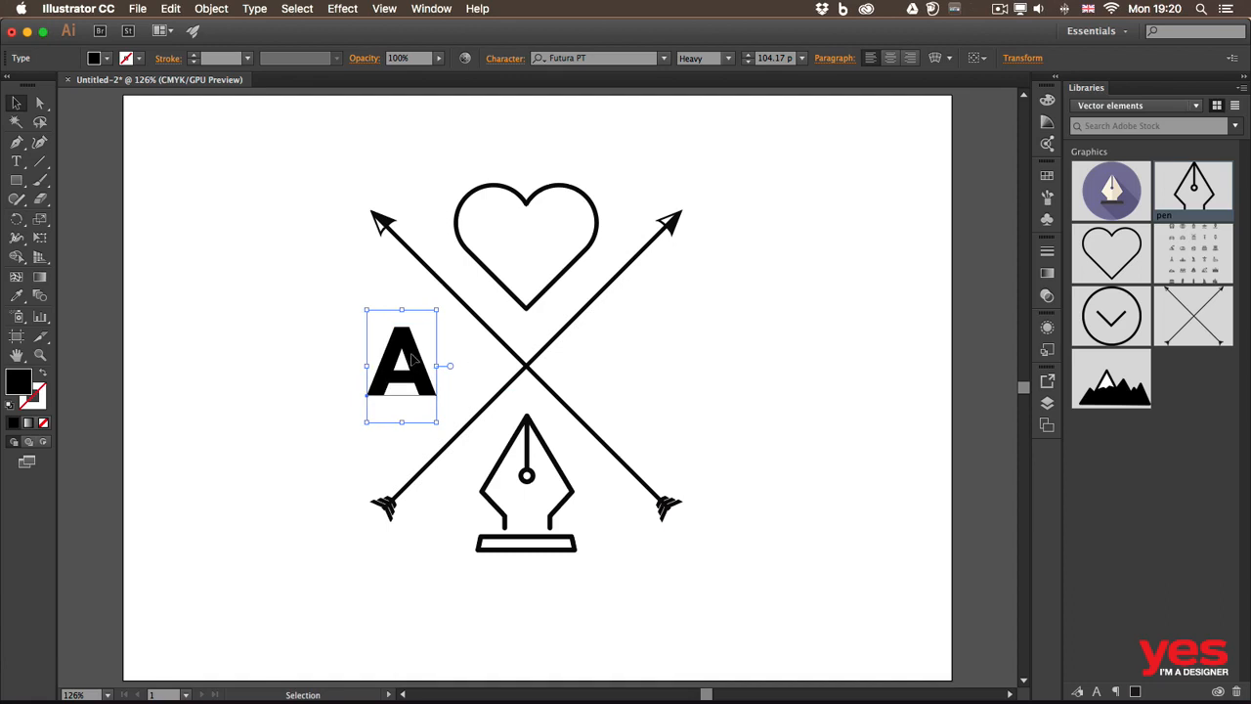
Duplicate the letter A into the right gap between the arrows and turn the copy into a lowercase "i" centred in that gap.
{"action": "key", "text": "alt"}
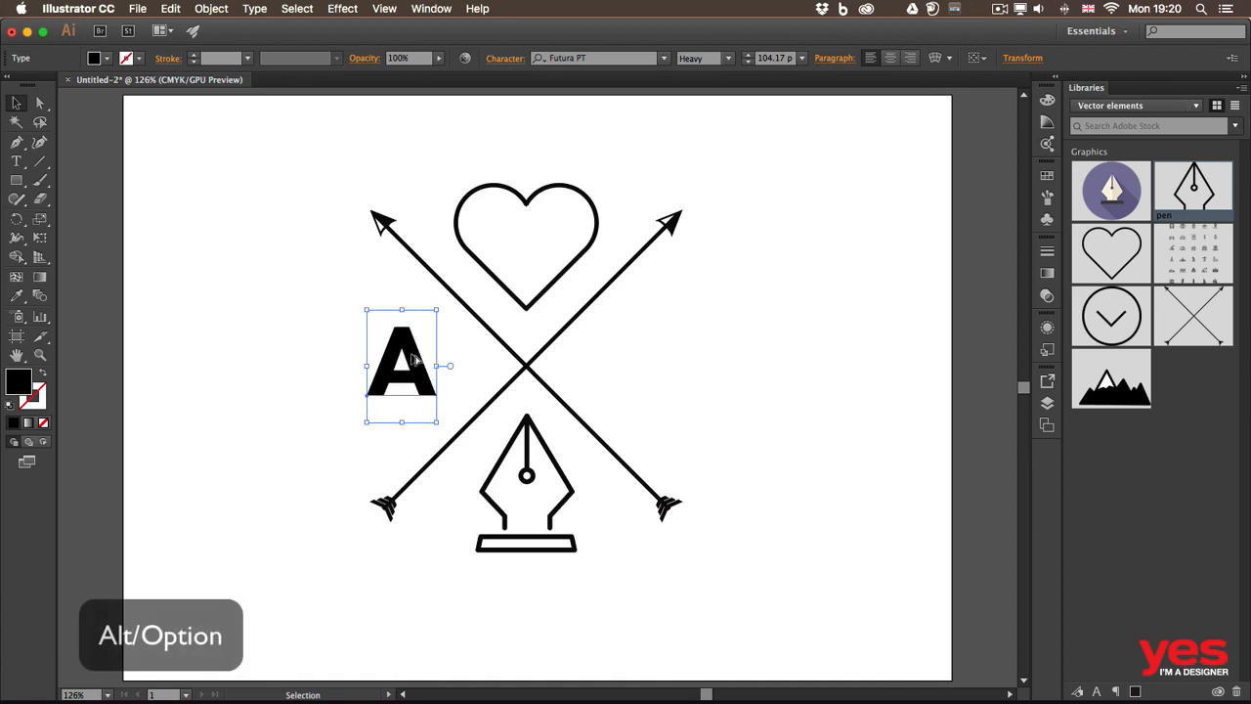
{"action": "left_click_drag", "start_coordinate": [413, 360], "coordinate": [665, 360]}
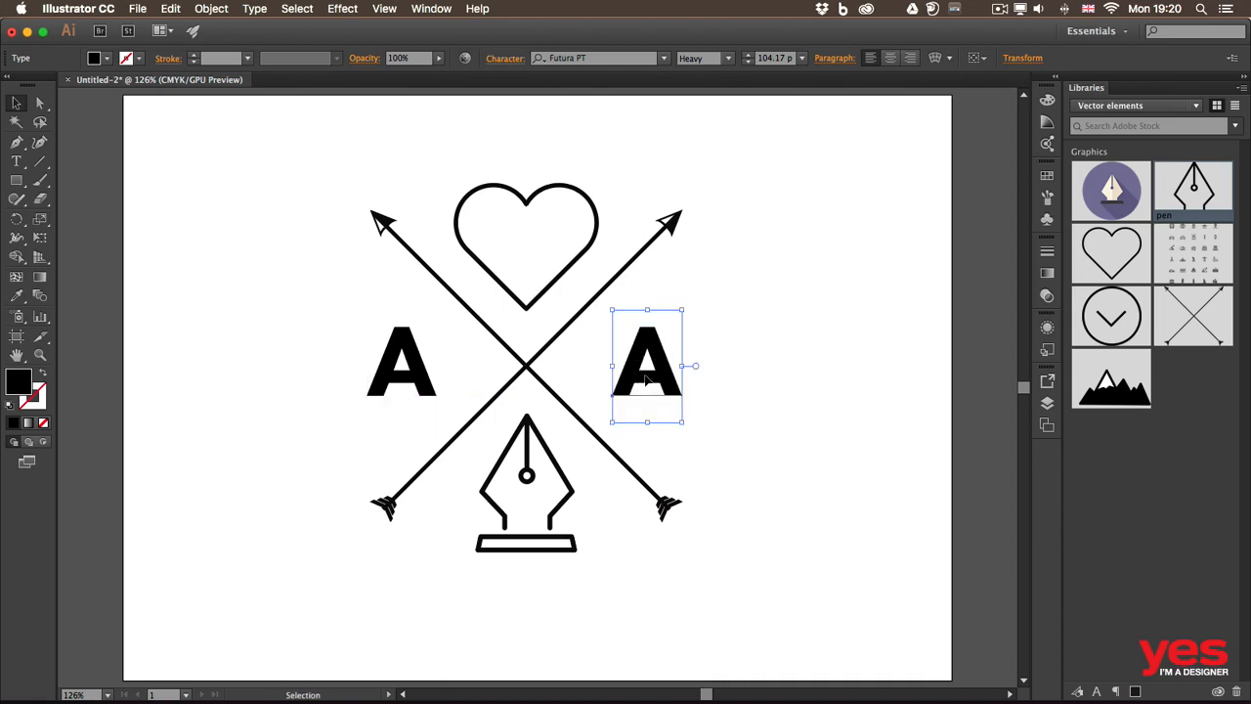
{"action": "double_click", "coordinate": [644, 381]}
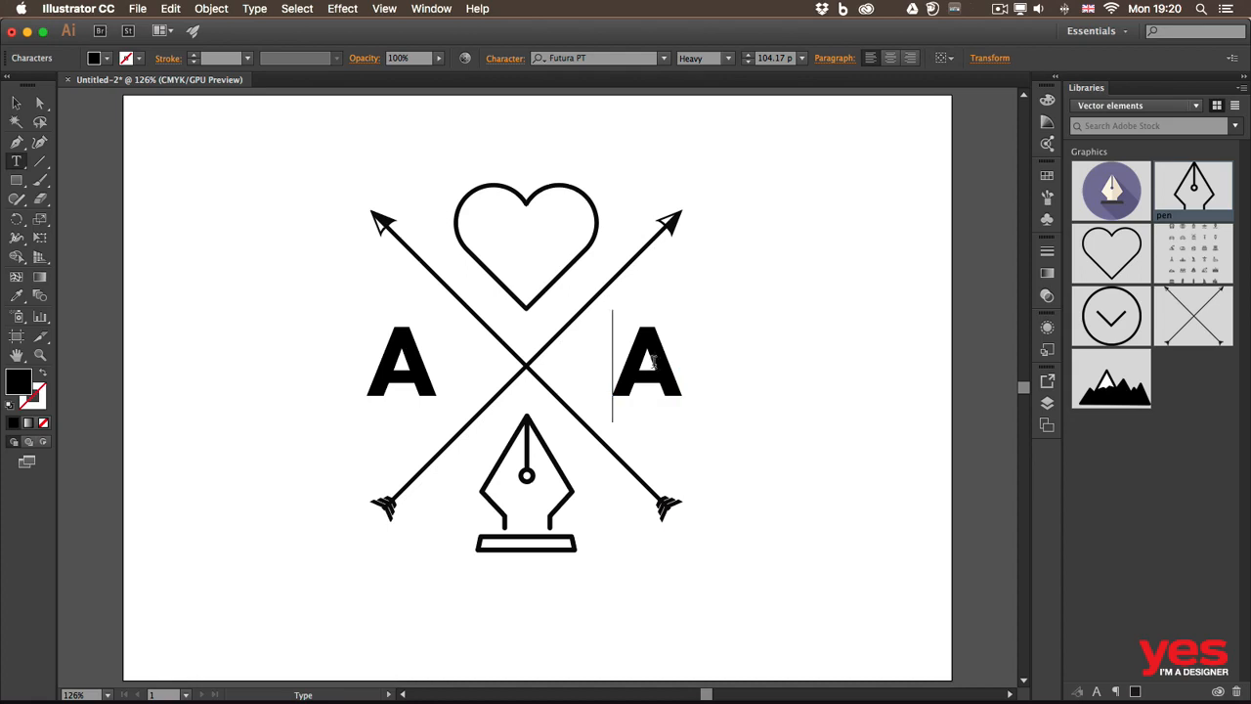
{"action": "left_click_drag", "start_coordinate": [655, 360], "coordinate": [623, 354]}
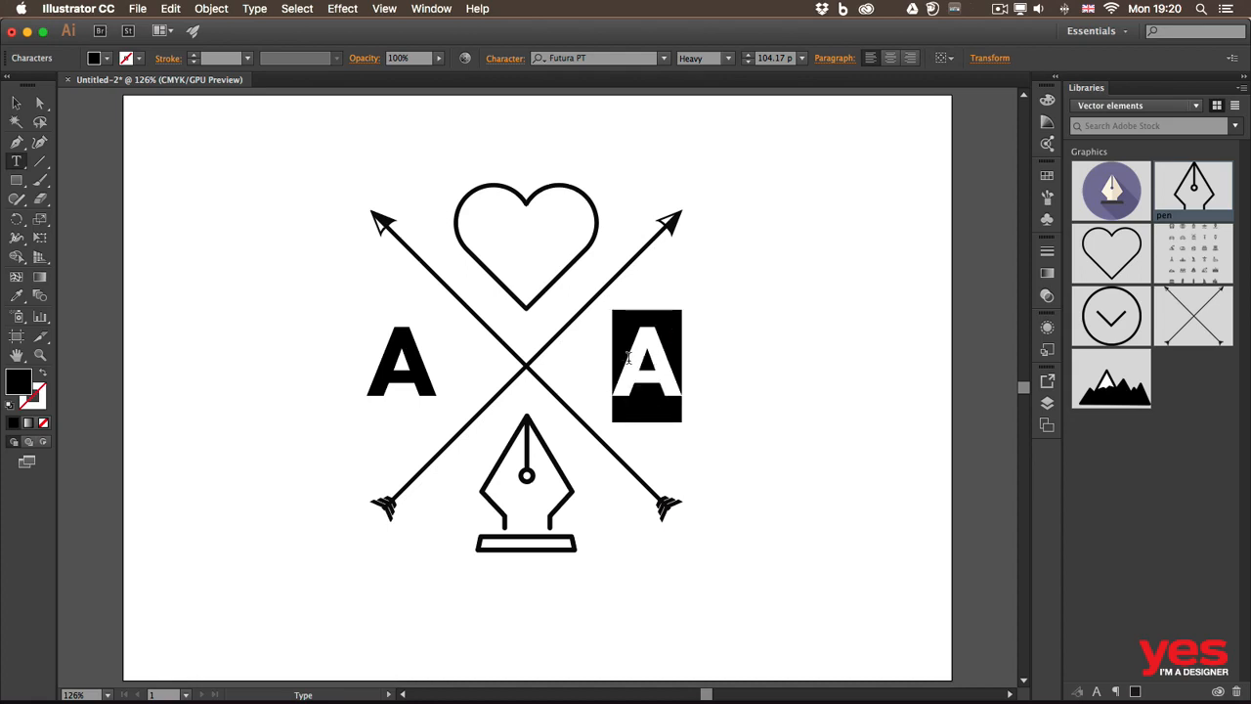
{"action": "type", "text": "i"}
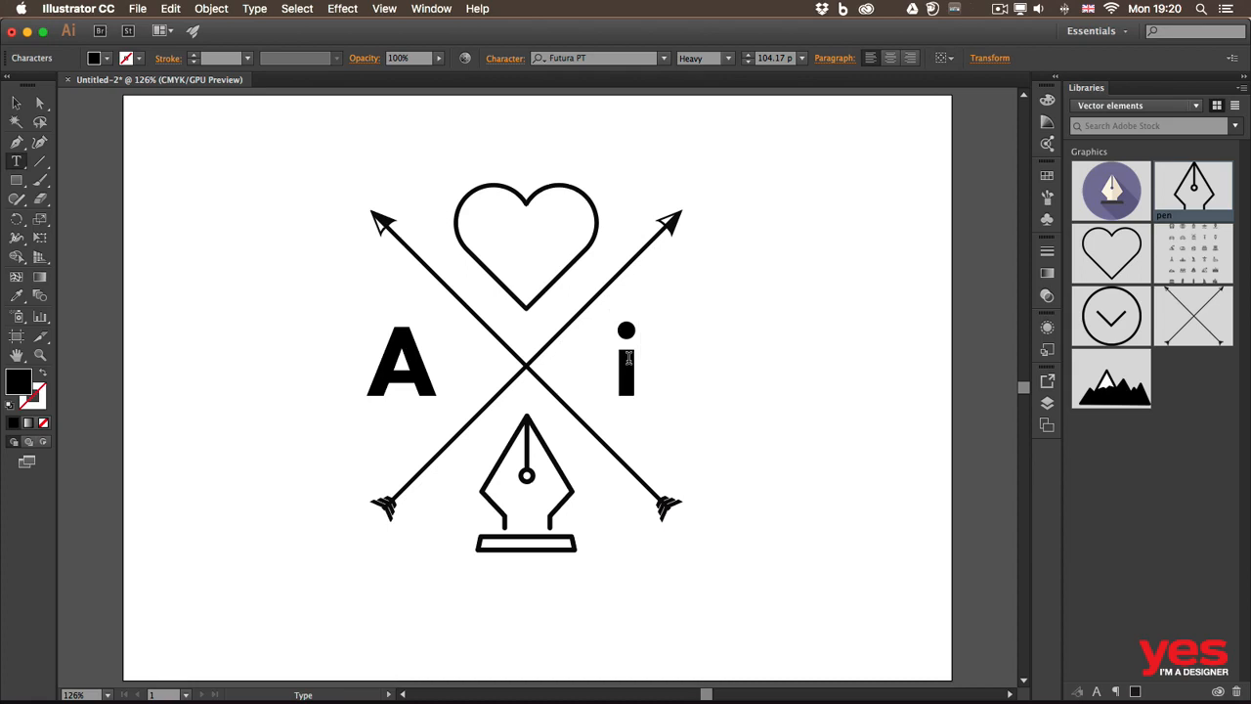
{"action": "key", "text": "Escape"}
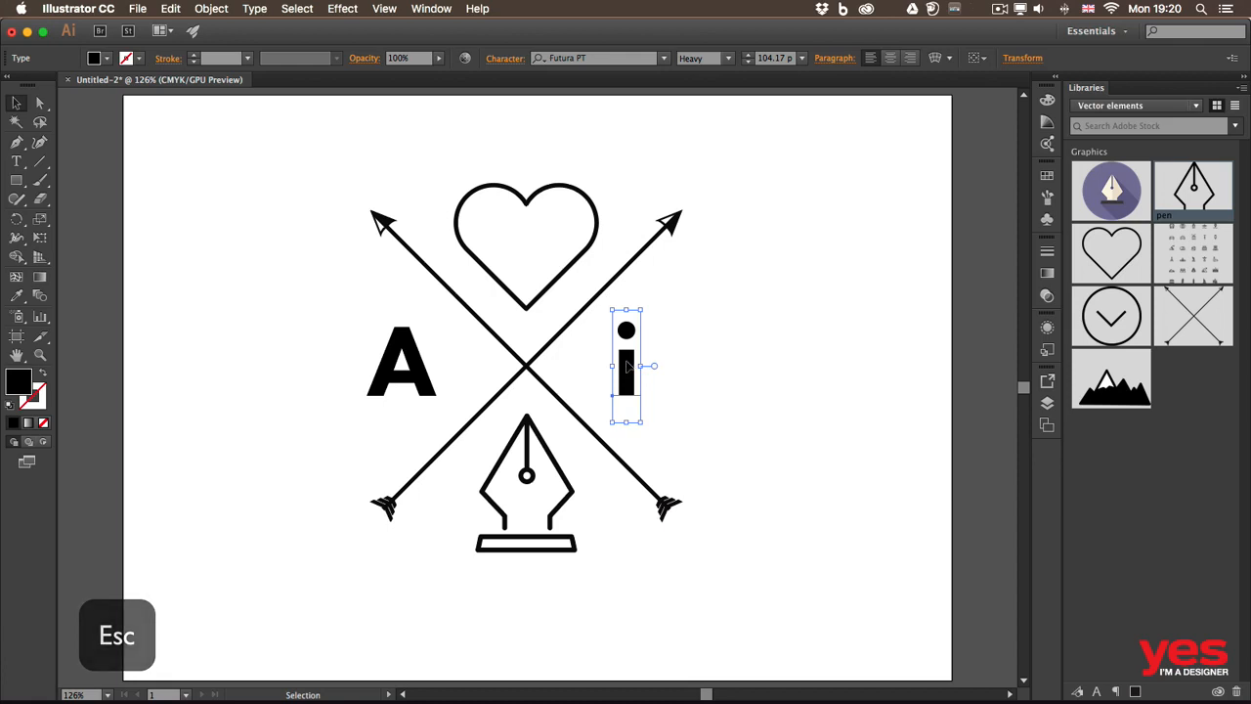
{"action": "left_click_drag", "start_coordinate": [629, 365], "coordinate": [648, 365]}
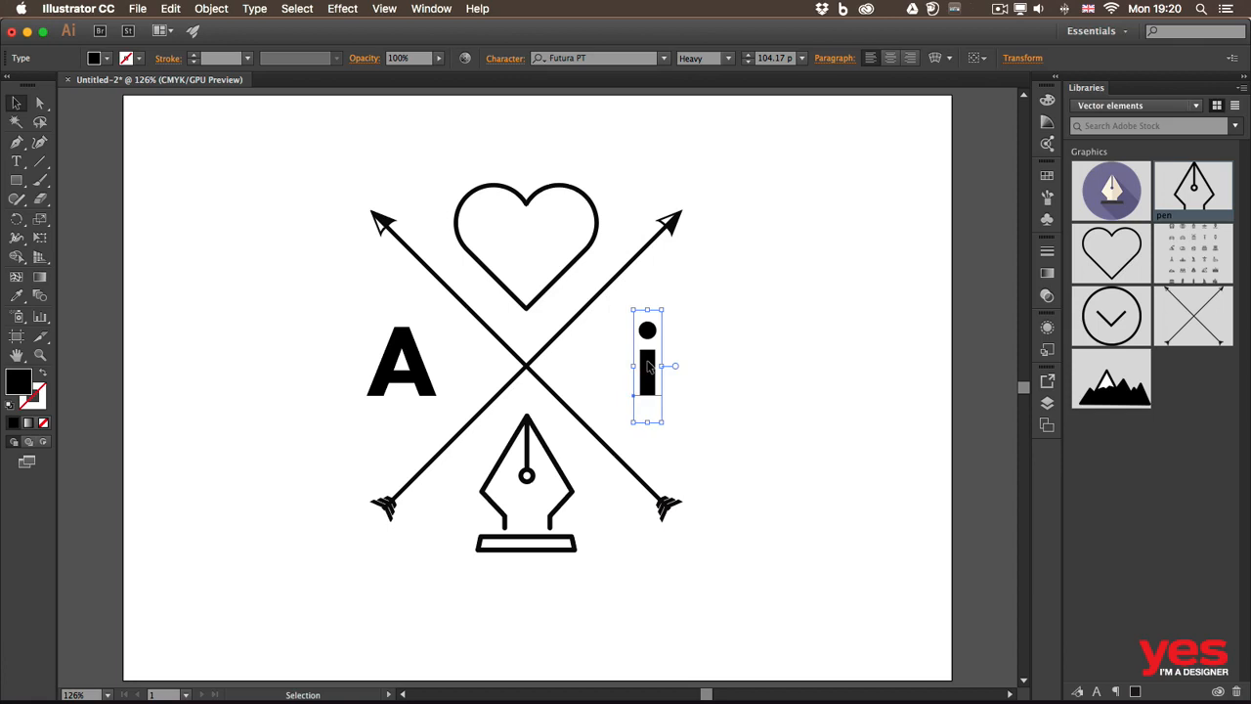
Duplicate the letter i to below the pen graphic and replace the copy's text with "SINCE 1987".
{"action": "left_click_drag", "start_coordinate": [647, 365], "coordinate": [502, 597]}
{"action": "double_click", "coordinate": [501, 589]}
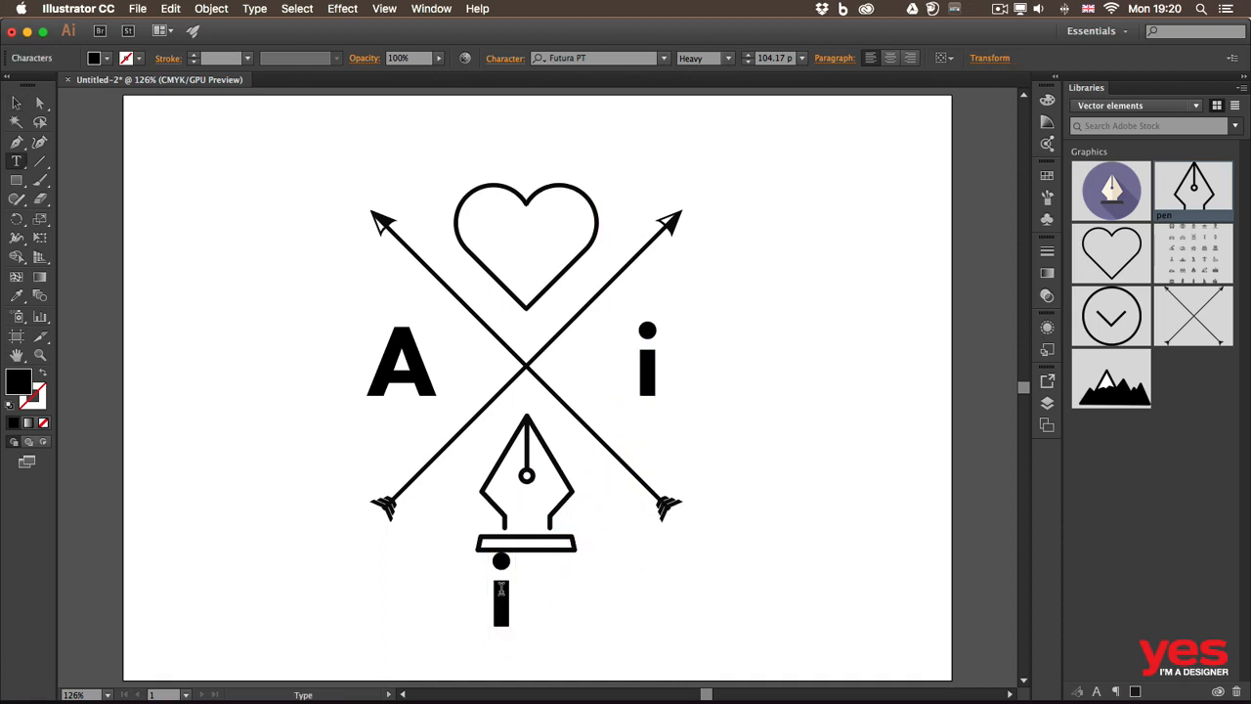
{"action": "key", "text": "Escape"}
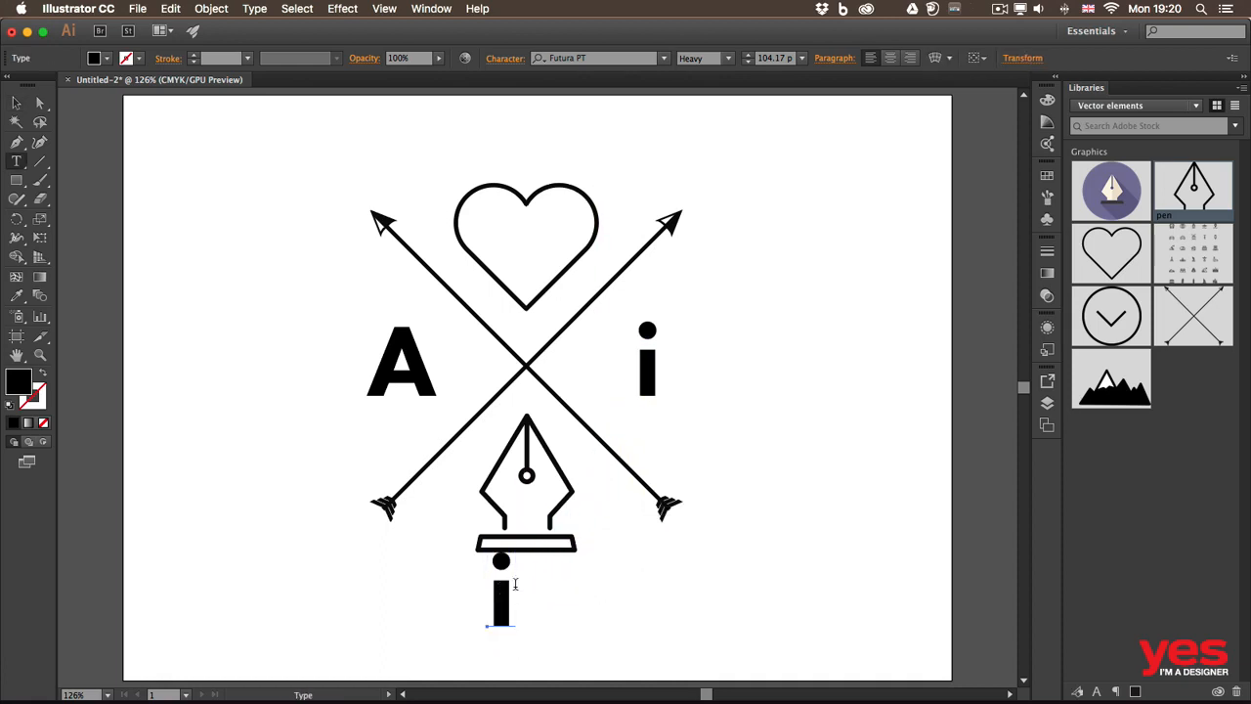
{"action": "left_click_drag", "start_coordinate": [516, 584], "coordinate": [474, 582]}
{"action": "type", "text": "A"}
{"action": "key", "text": "BackSpace"}
{"action": "type", "text": "S"}
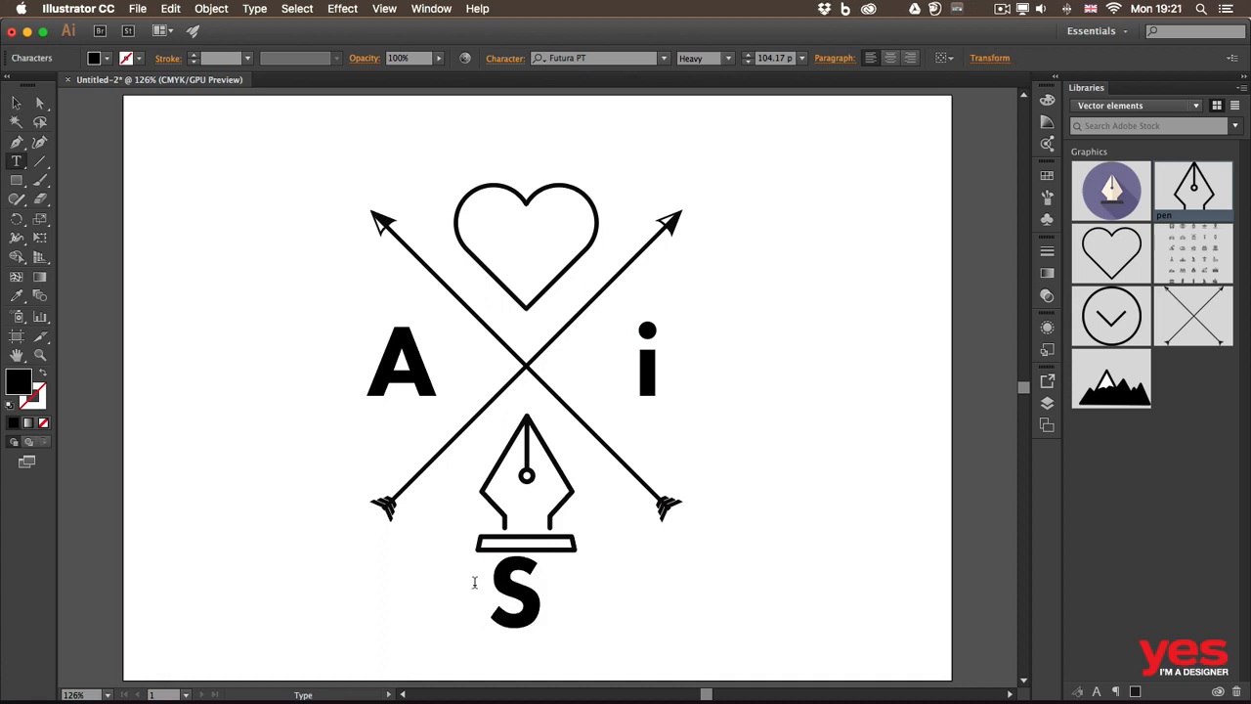
{"action": "type", "text": "INCE 1987"}
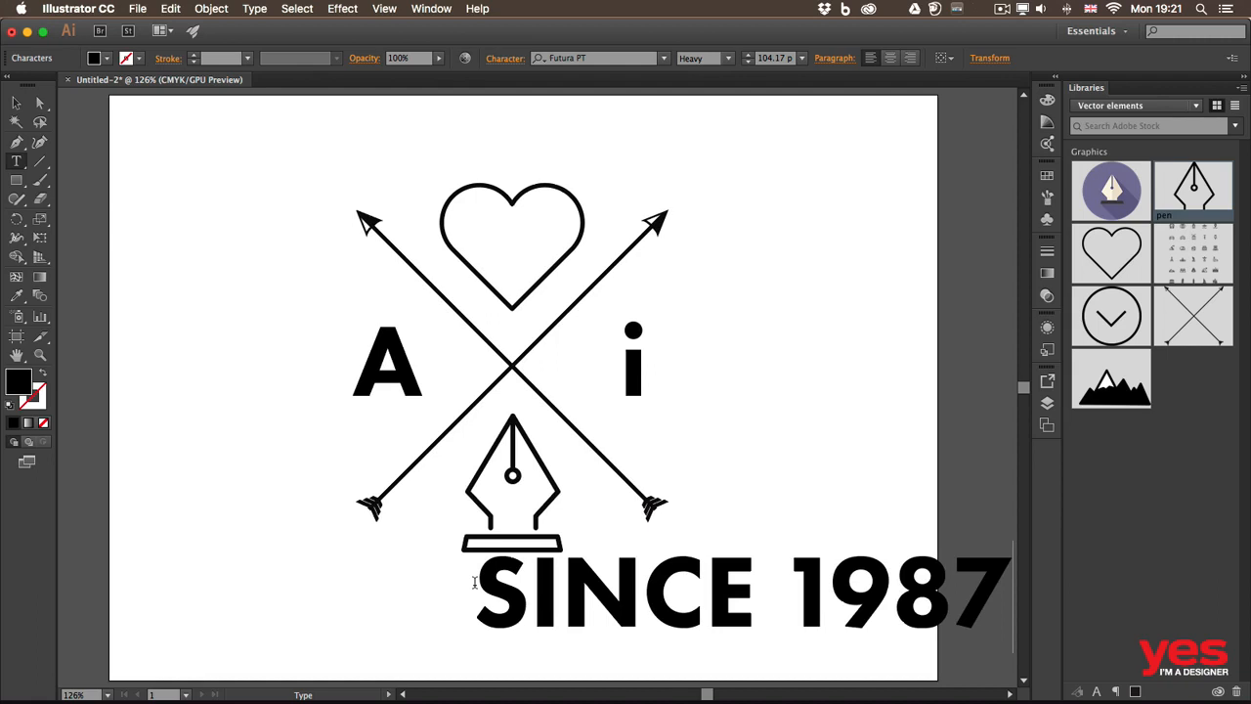
{"action": "key", "text": "Escape"}
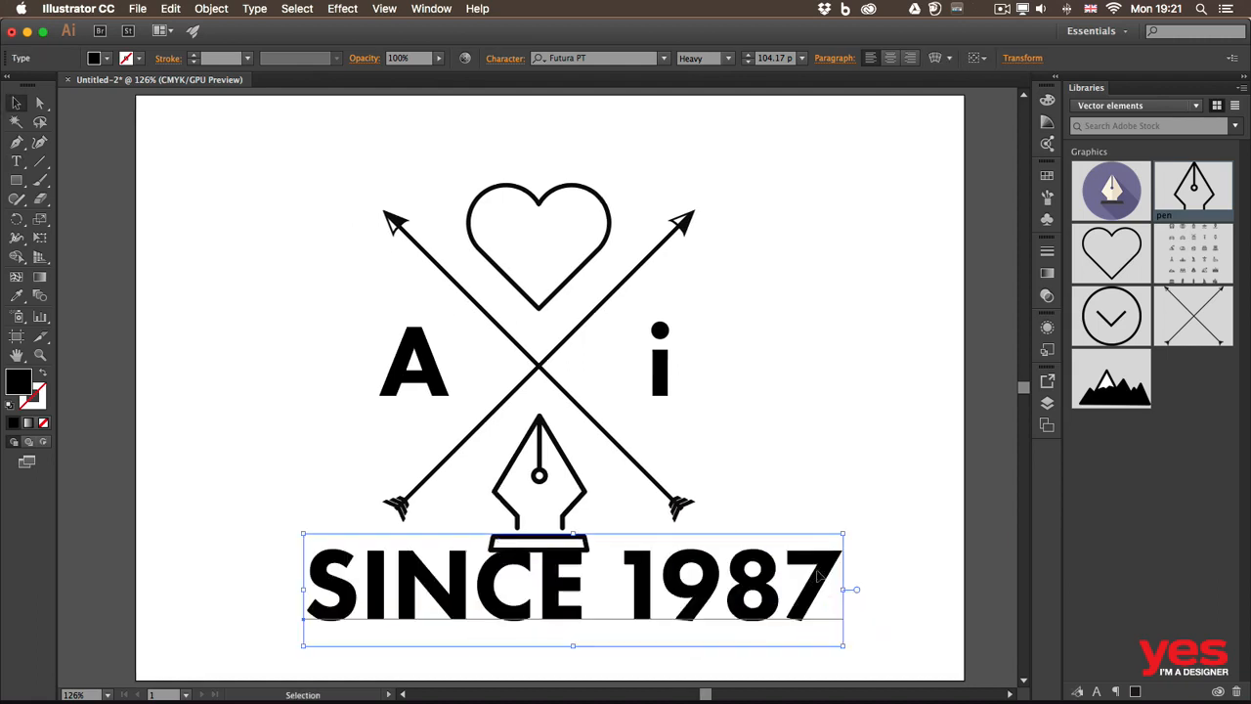
Change the font style of the whole "SINCE 1987" text to Book.
{"action": "double_click", "coordinate": [828, 567]}
{"action": "left_click_drag", "start_coordinate": [829, 567], "coordinate": [305, 554]}
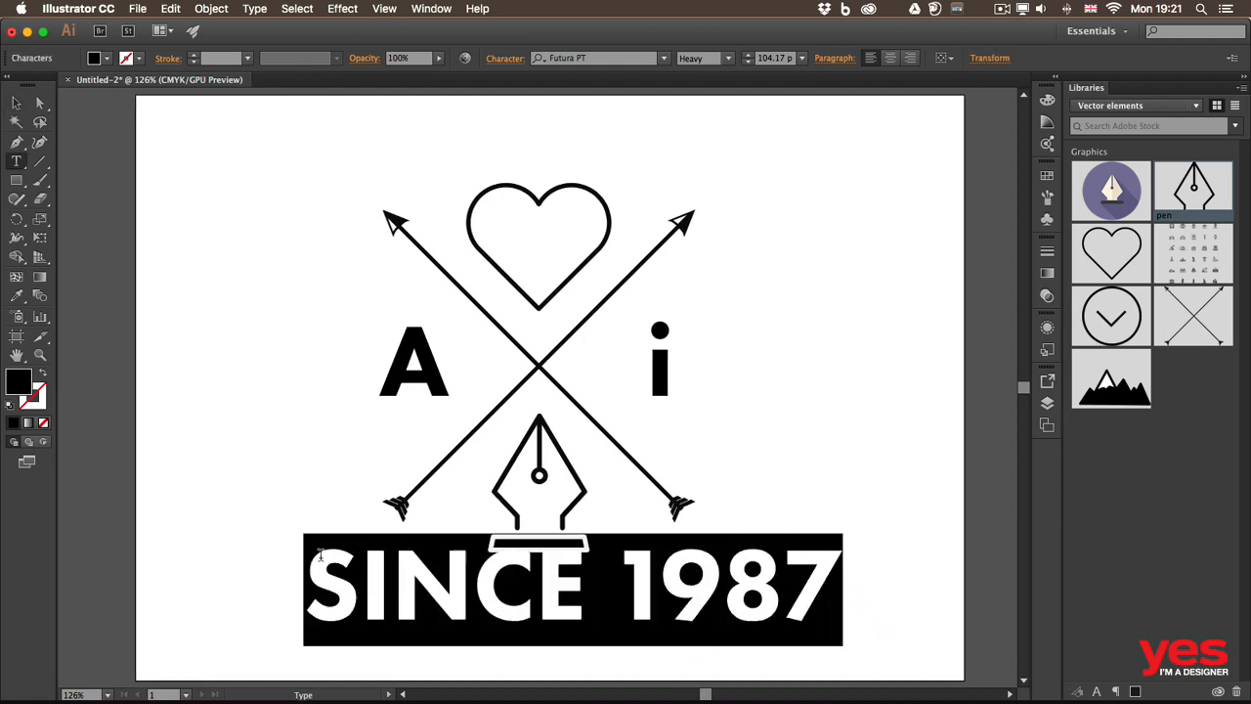
{"action": "left_click", "coordinate": [726, 59]}
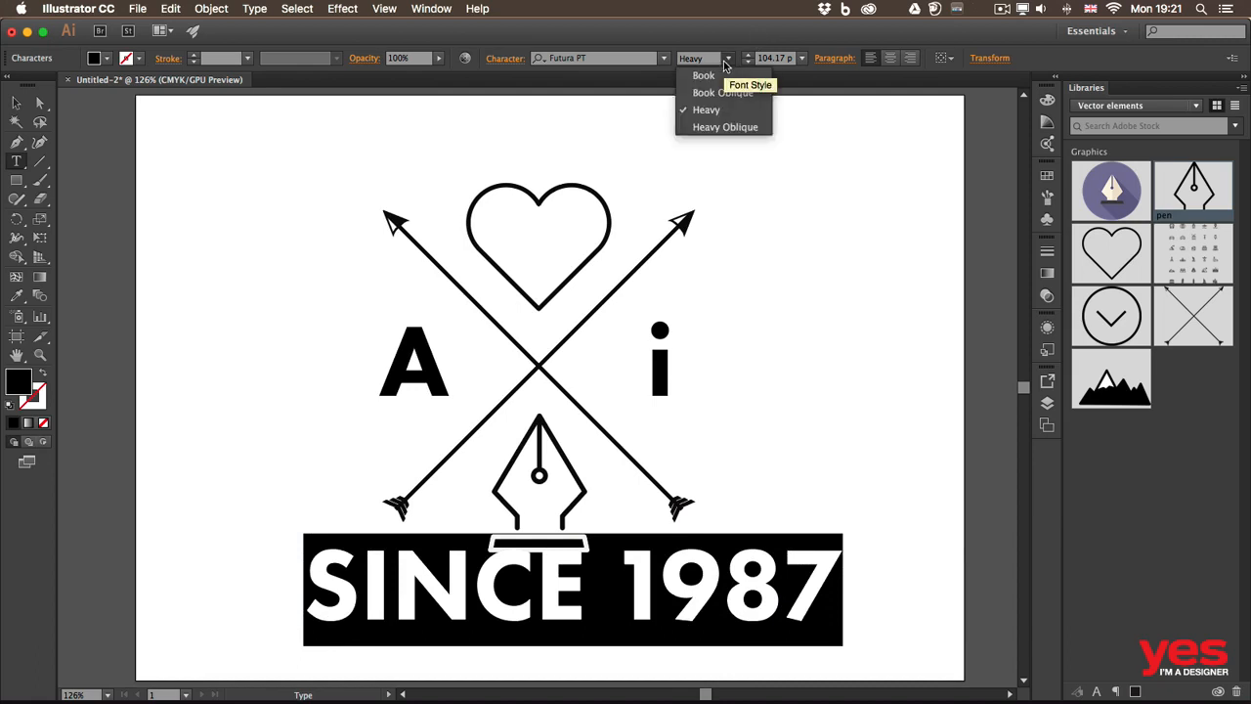
{"action": "left_click", "coordinate": [725, 76]}
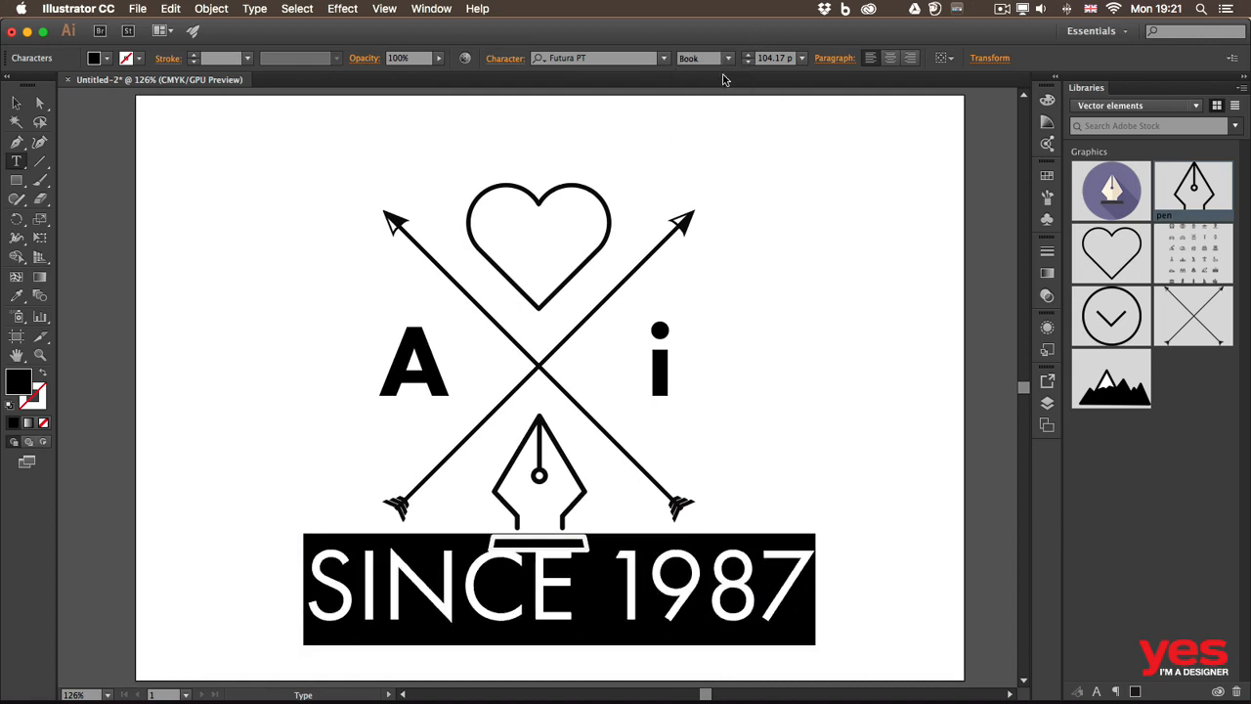
{"action": "left_click", "coordinate": [737, 564]}
{"action": "key", "text": "Escape"}
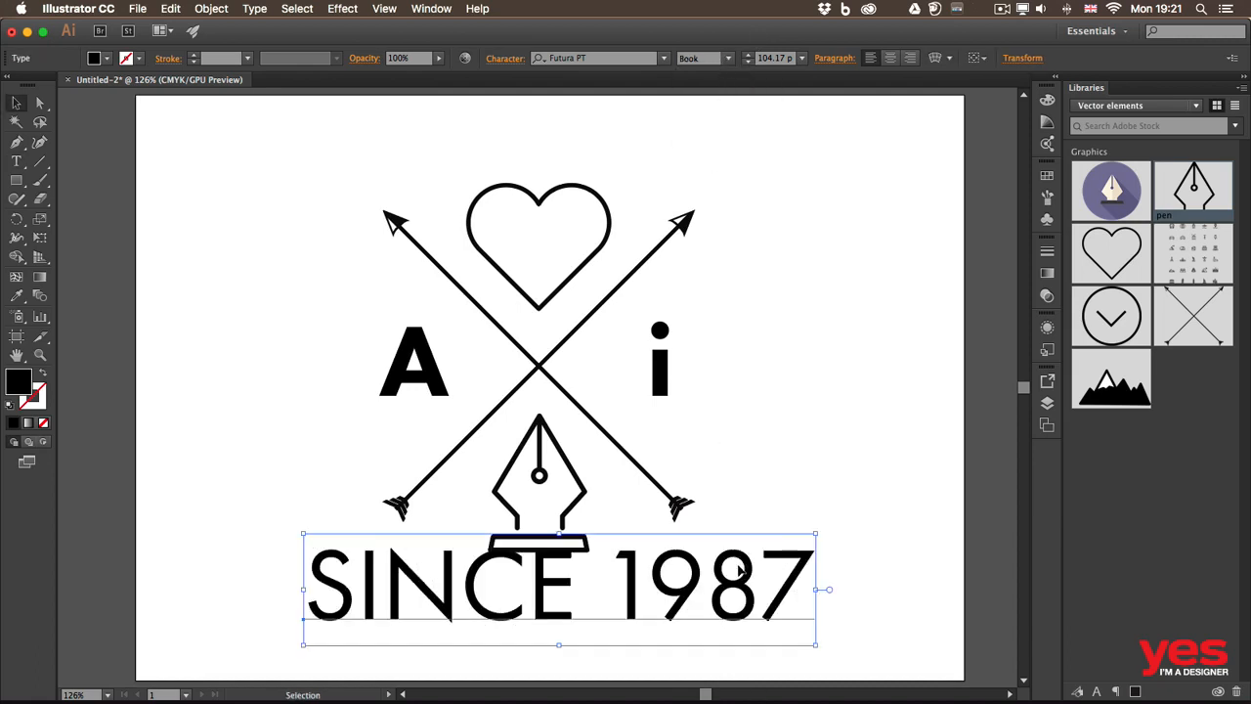
Scale the "SINCE 1987" text down to about 37 pt and position it just below the pen's base with a small gap.
{"action": "left_click_drag", "start_coordinate": [825, 533], "coordinate": [564, 580]}
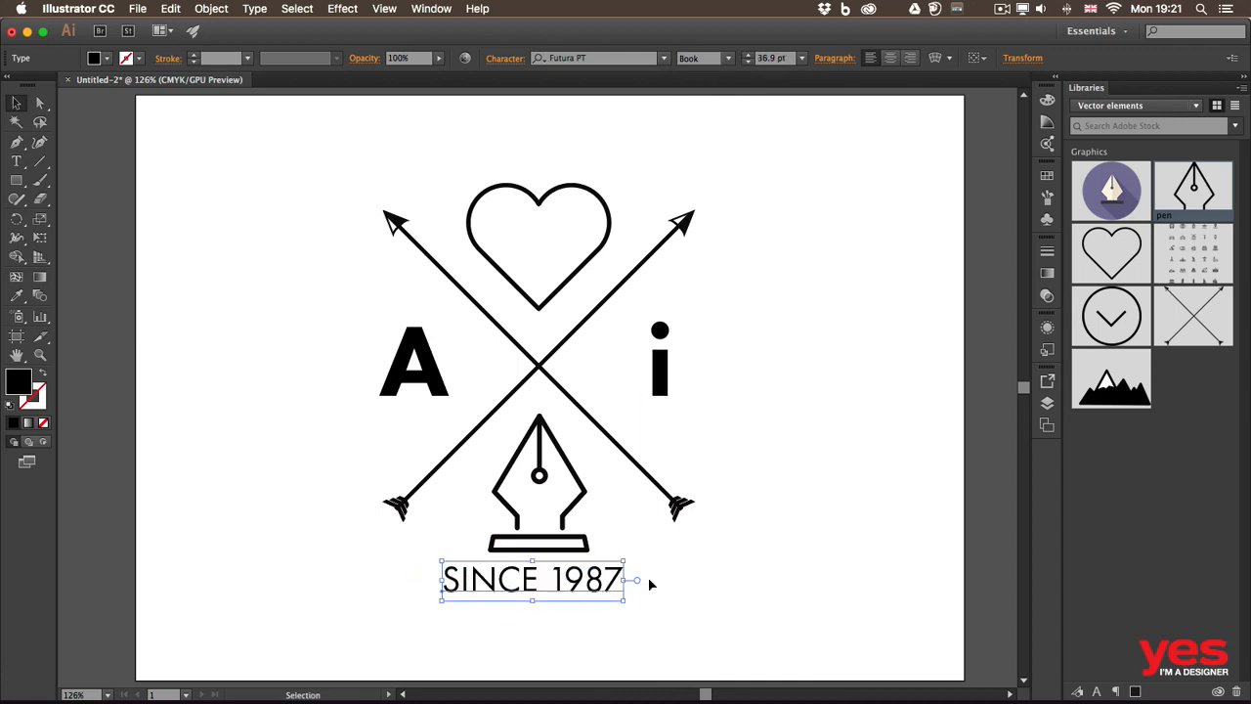
{"action": "left_click", "coordinate": [722, 578]}
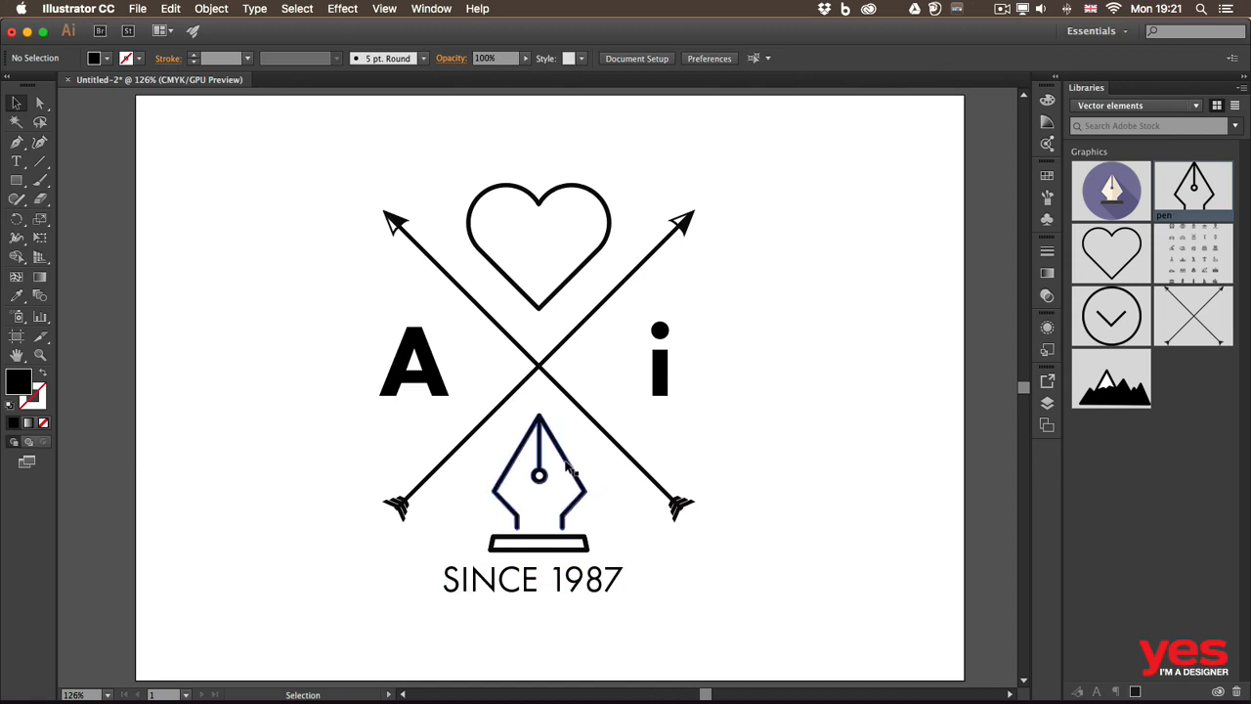
{"action": "left_click_drag", "start_coordinate": [563, 585], "coordinate": [564, 592]}
{"action": "left_click", "coordinate": [730, 584]}
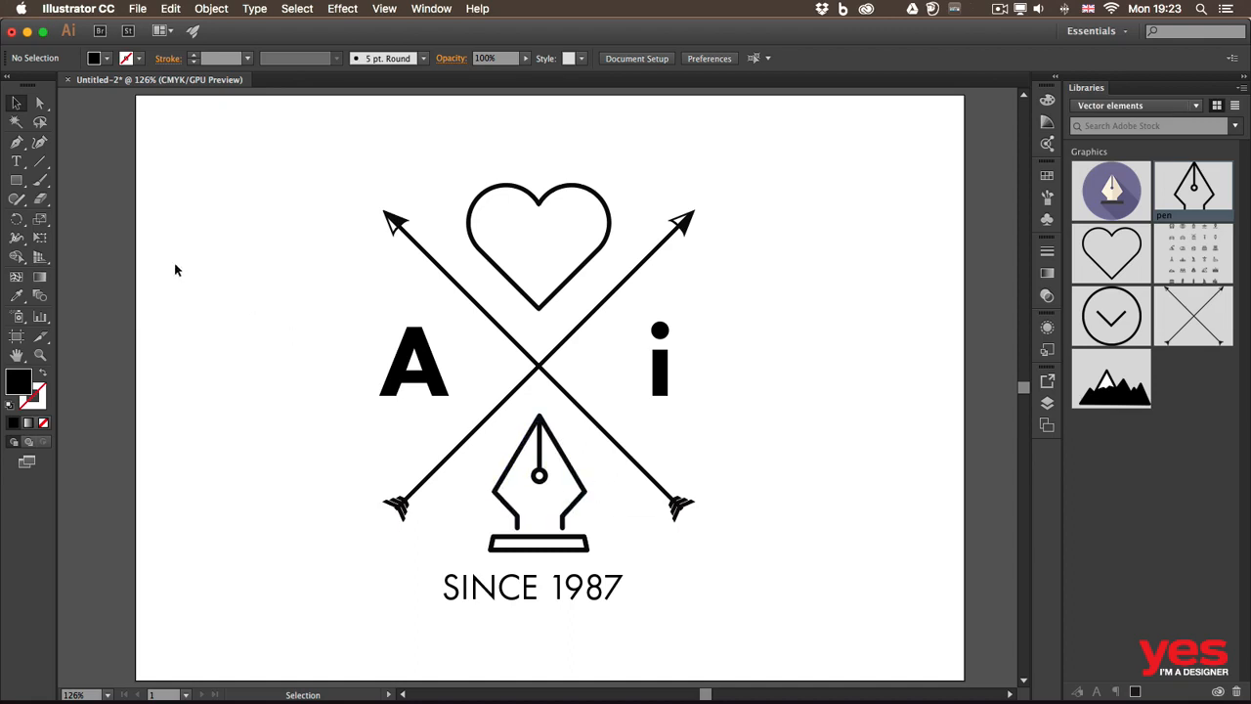
Save the document as "ai logo.ai" in the Illustrator folder in Adobe Illustrator (ai) format, replacing the existing file.
{"action": "left_click", "coordinate": [138, 8]}
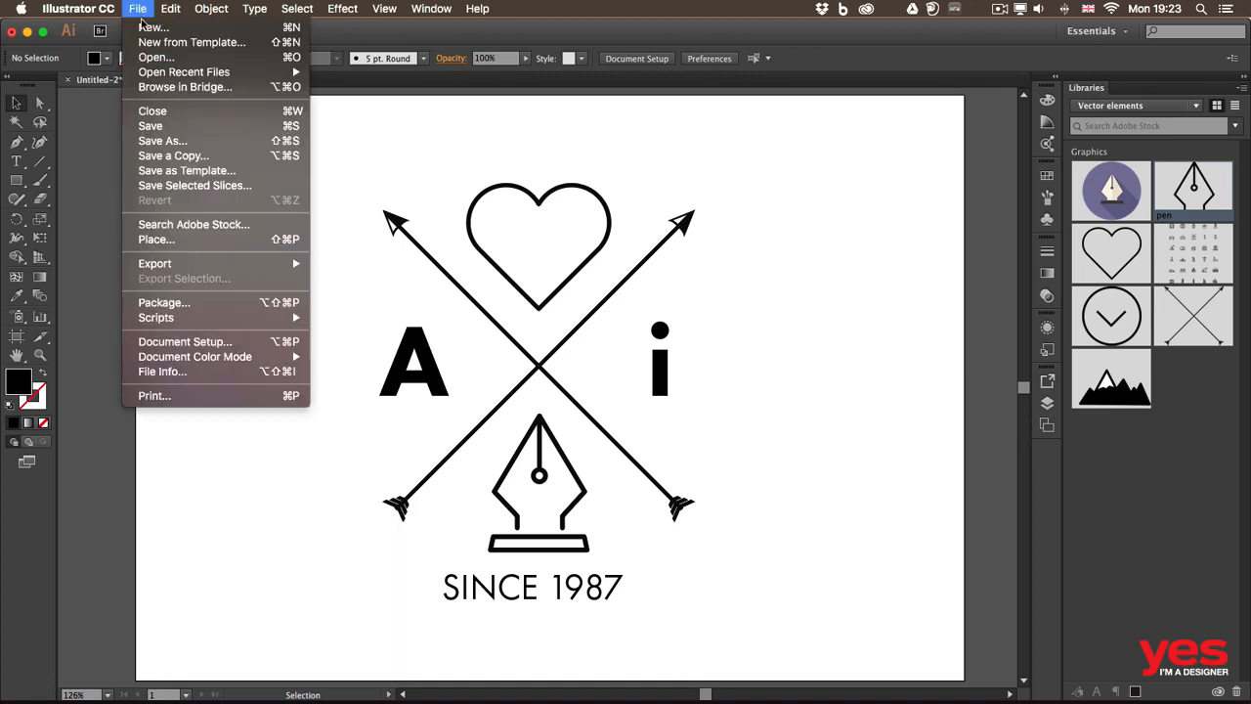
{"action": "left_click", "coordinate": [172, 122]}
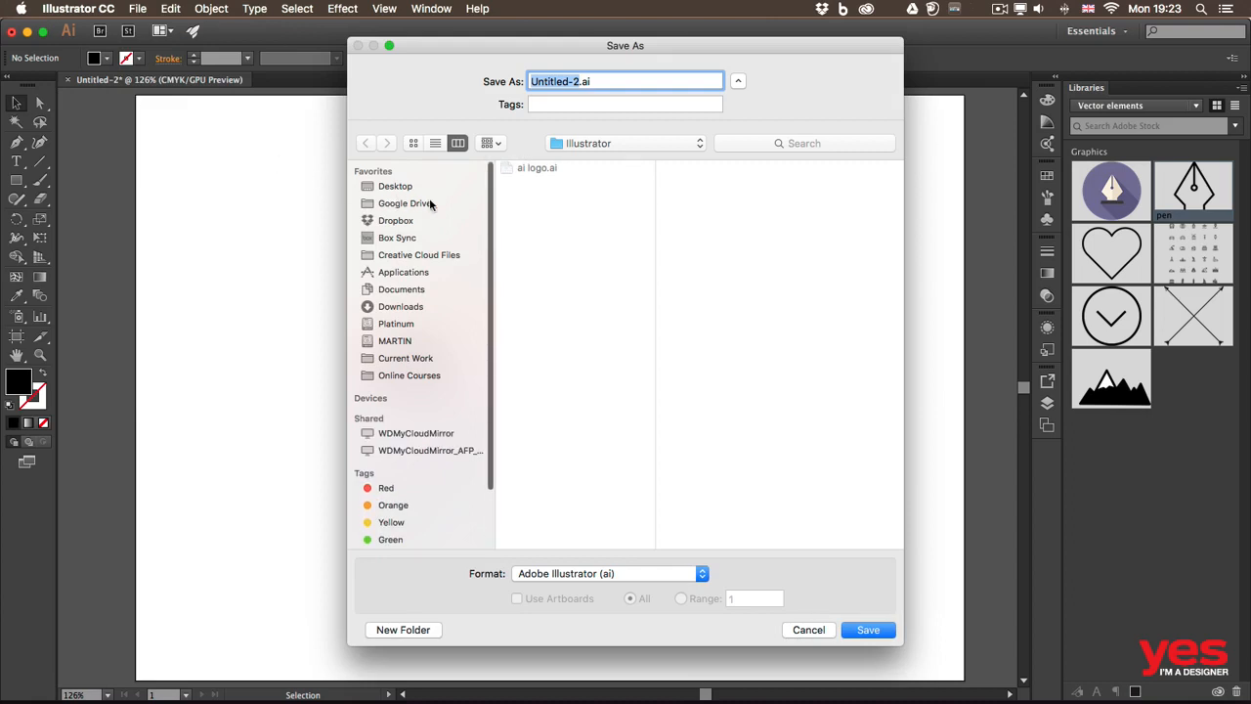
{"action": "left_click", "coordinate": [520, 169]}
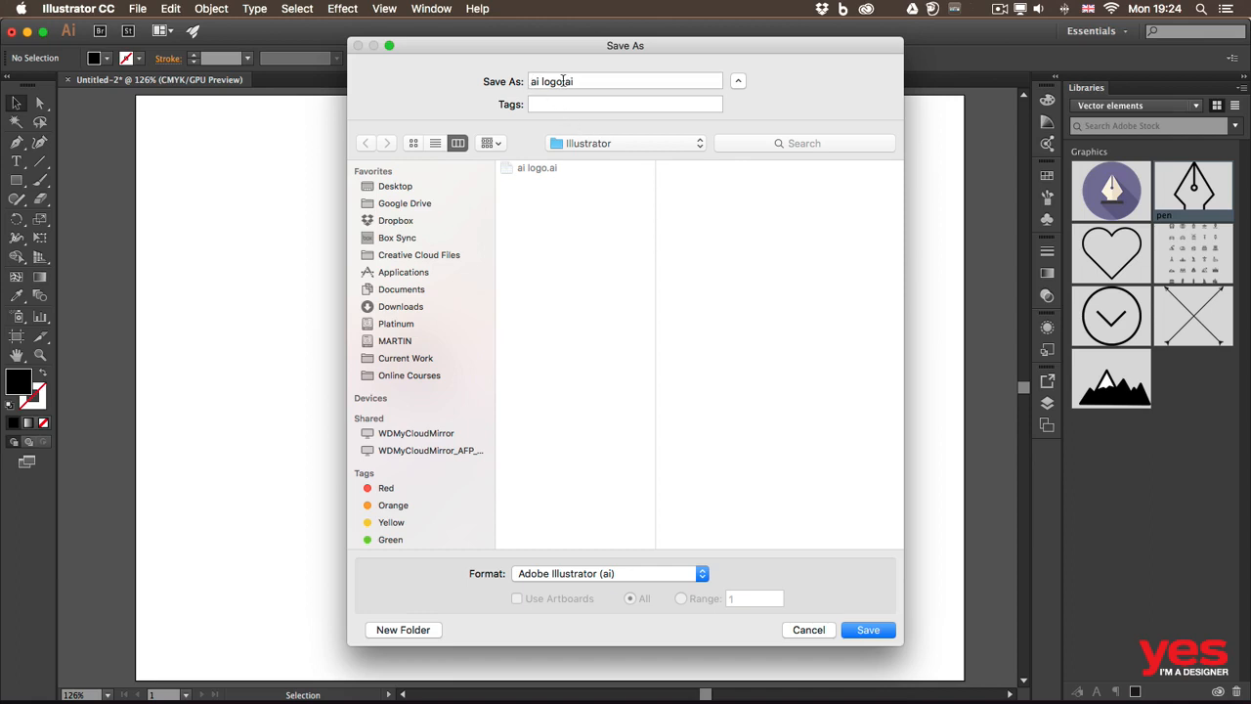
{"action": "left_click", "coordinate": [655, 574]}
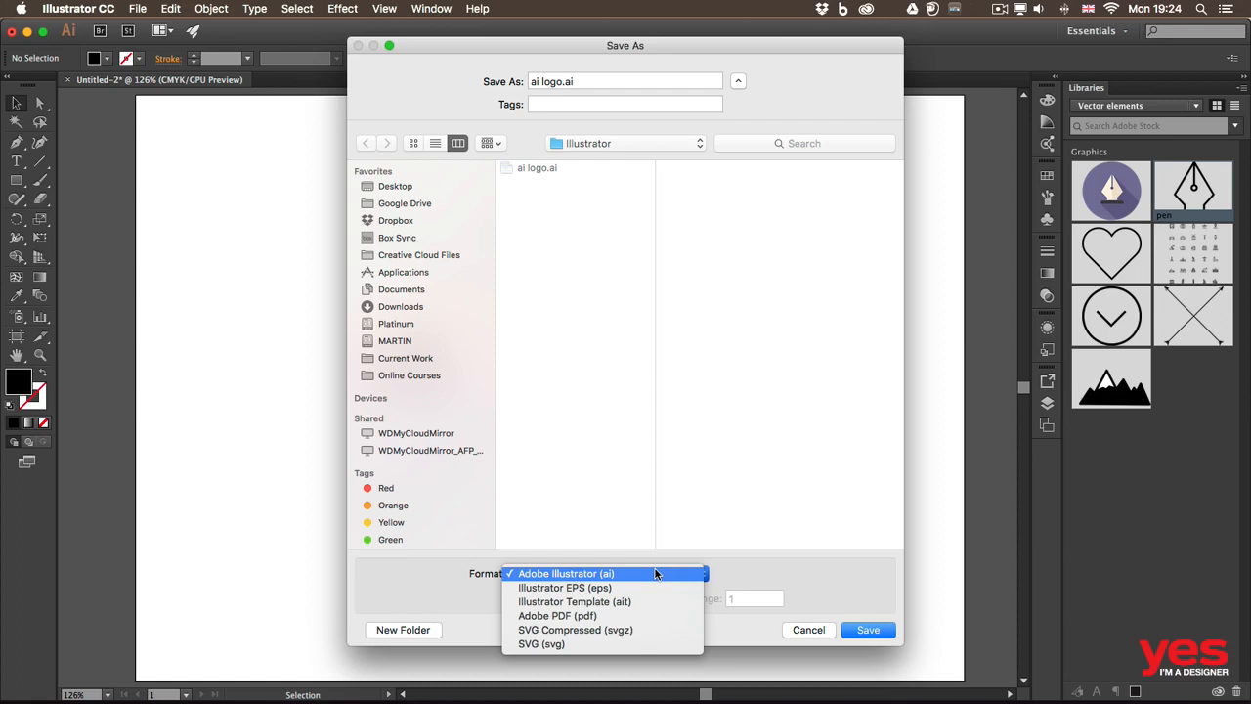
{"action": "left_click", "coordinate": [748, 569]}
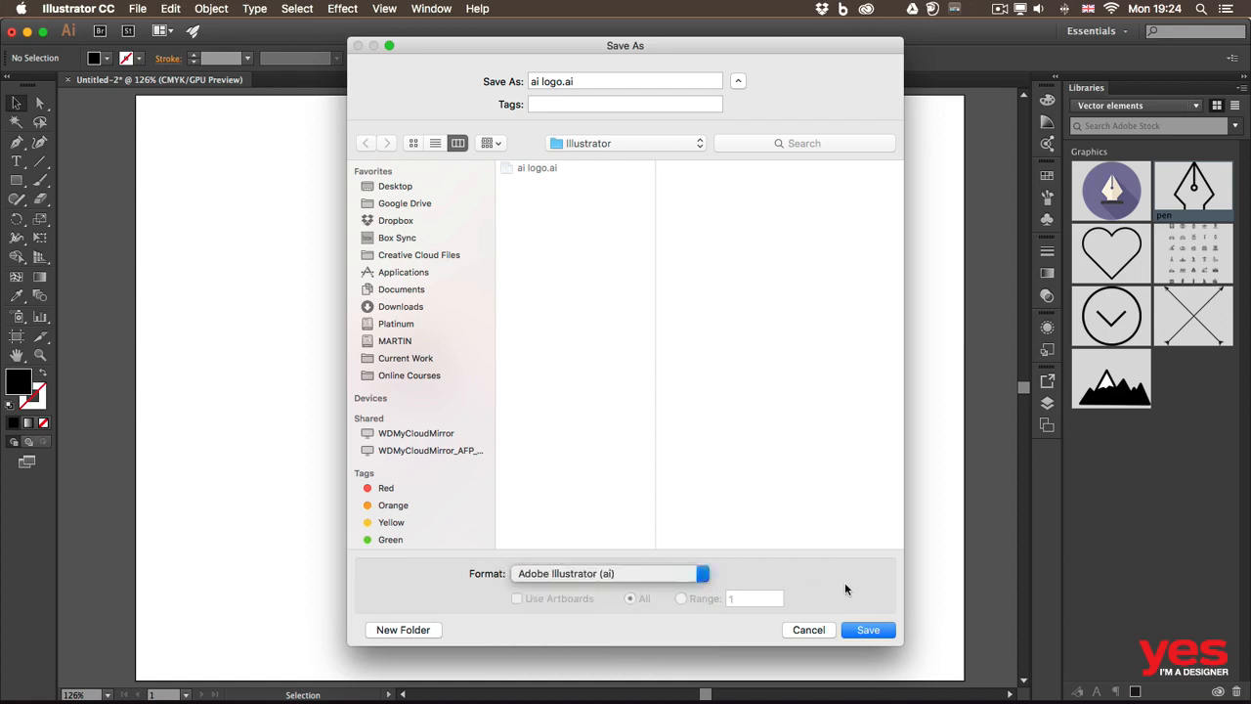
{"action": "left_click", "coordinate": [867, 629]}
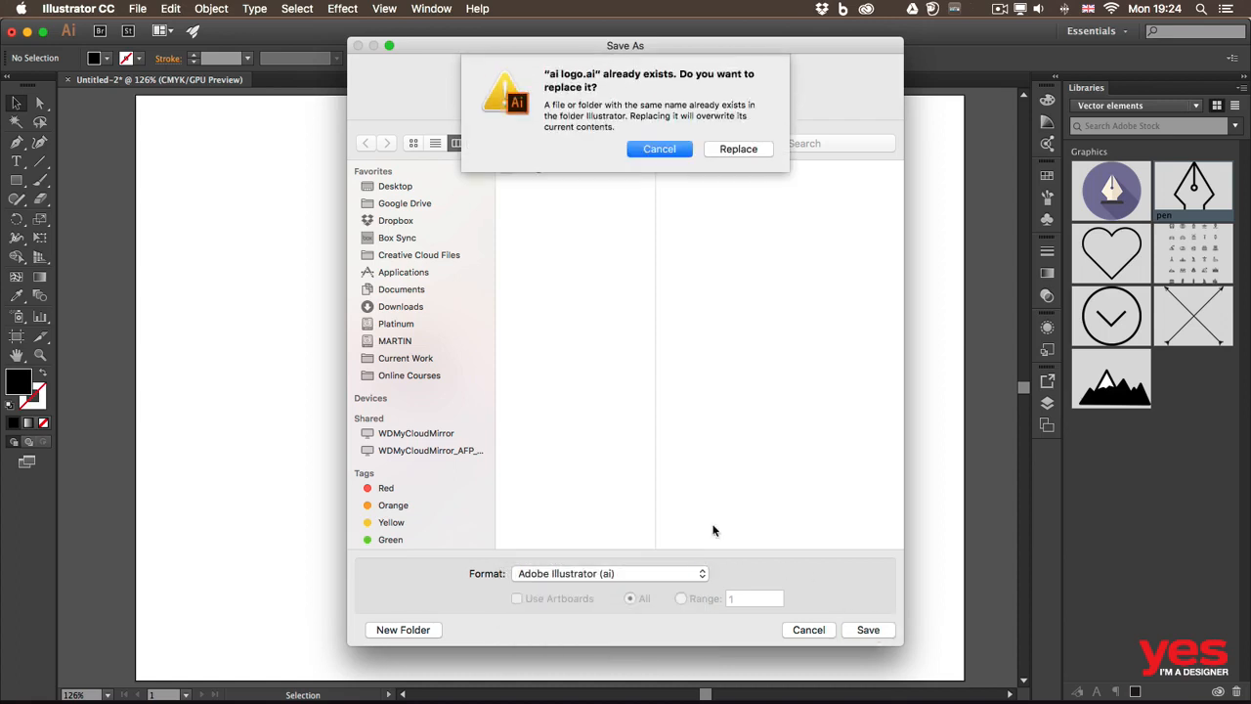
{"action": "left_click", "coordinate": [740, 149]}
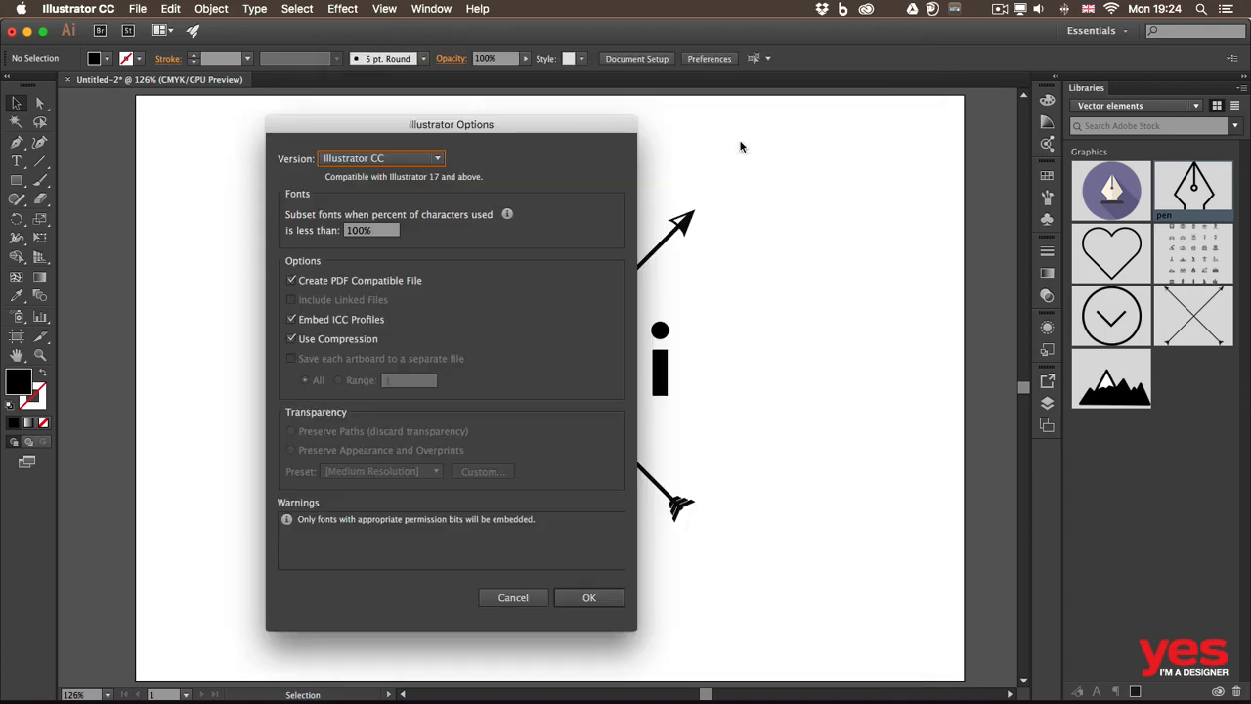
Review the available legacy versions, keep Illustrator CC as the file version, and accept the save options.
{"action": "left_click", "coordinate": [401, 161]}
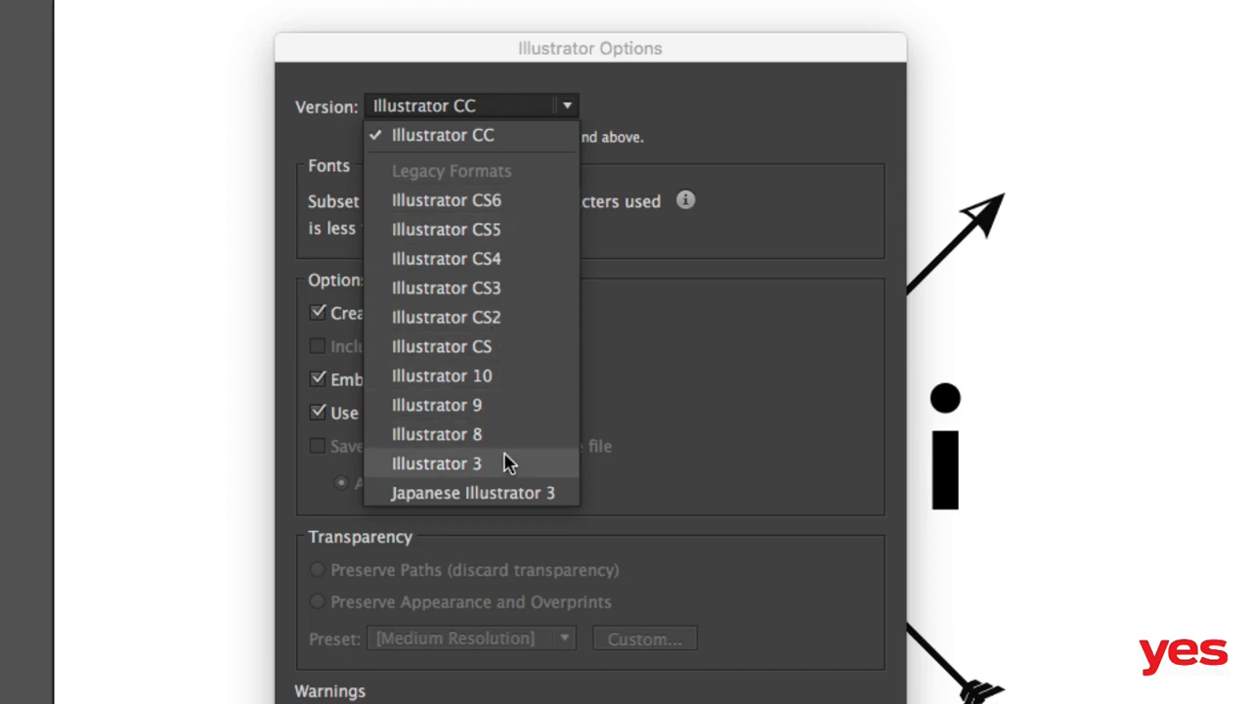
{"action": "left_click", "coordinate": [653, 121]}
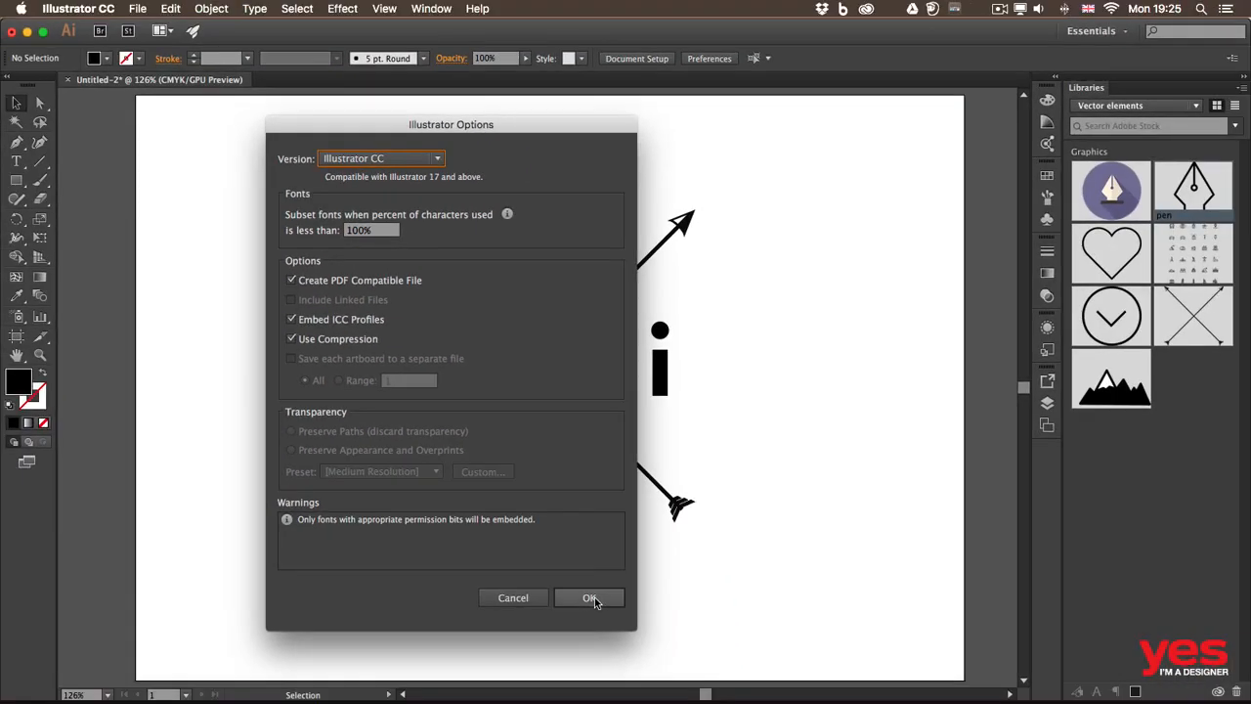
{"action": "left_click", "coordinate": [592, 598]}
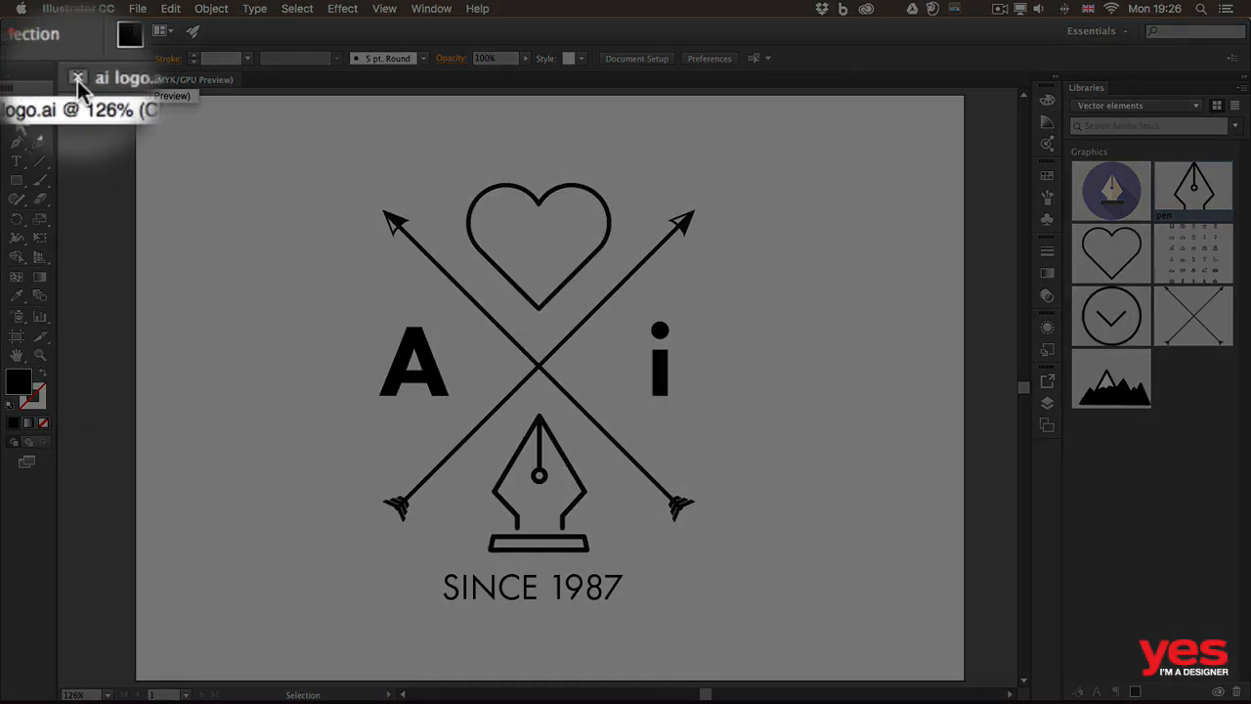
Close the saved logo document and reopen "ai logo.ai" from the recent files.
{"action": "left_click", "coordinate": [77, 80]}
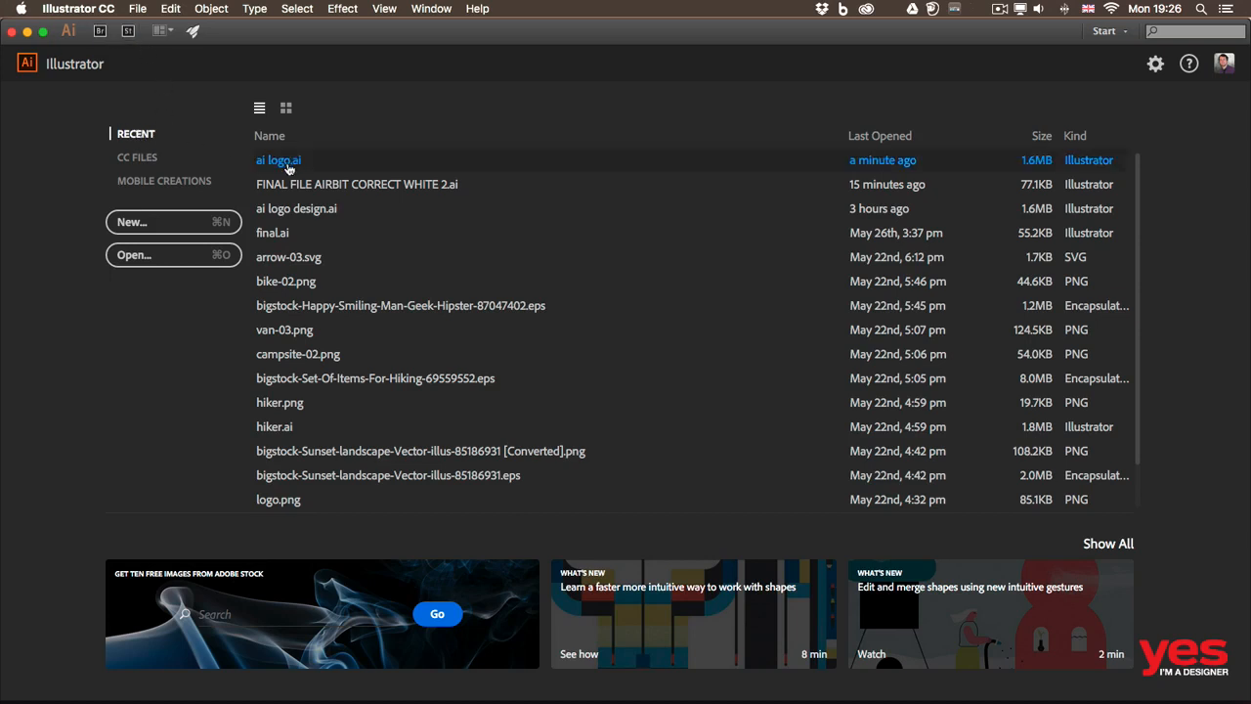
{"action": "left_click", "coordinate": [138, 8]}
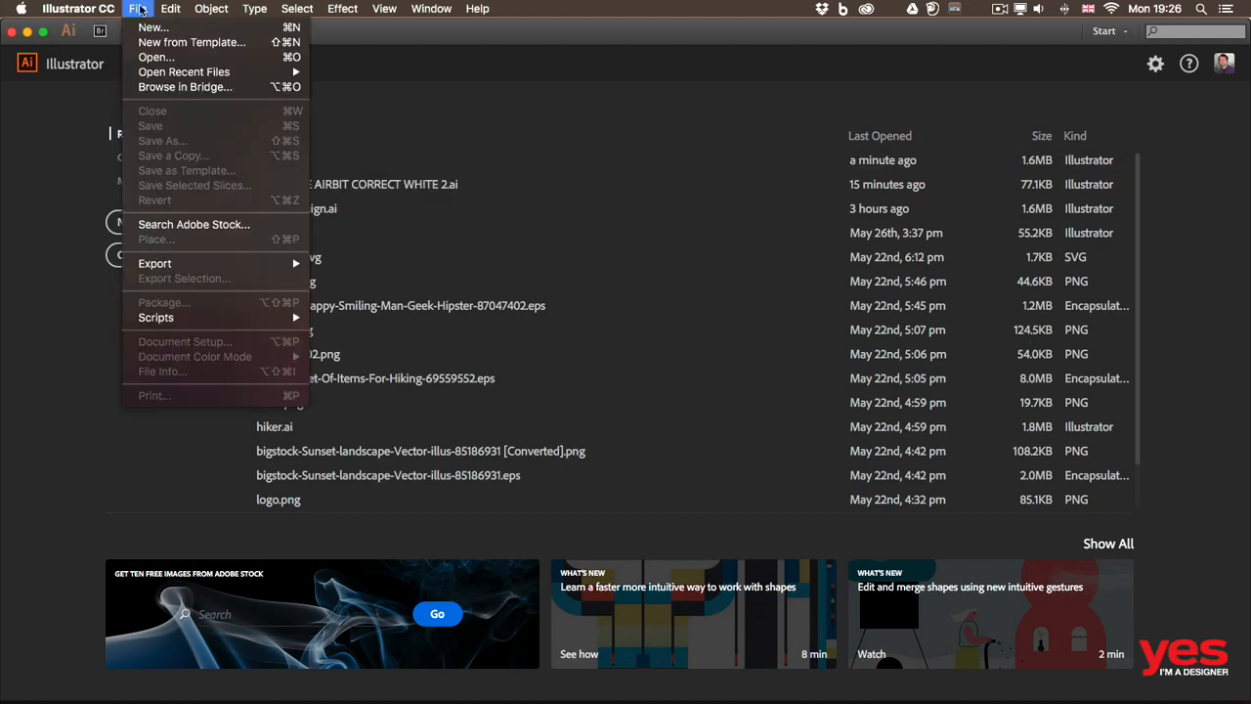
{"action": "mouse_move", "coordinate": [193, 75]}
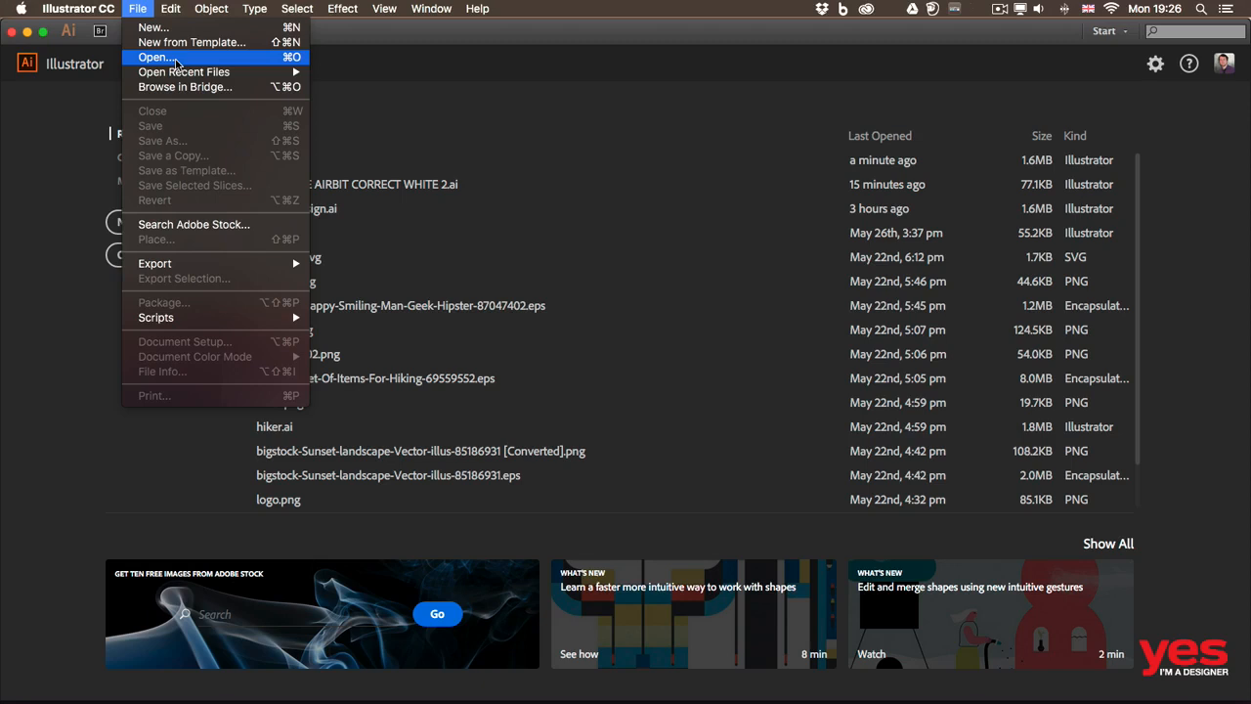
{"action": "mouse_move", "coordinate": [249, 74]}
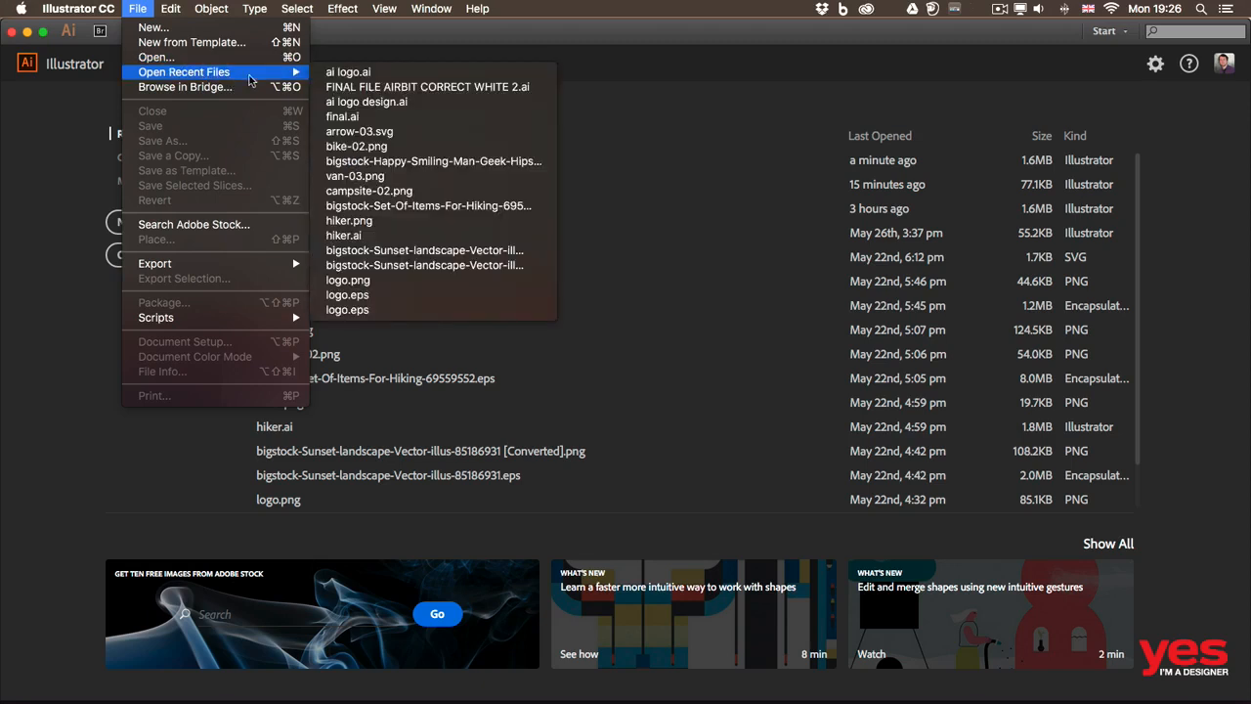
{"action": "left_click", "coordinate": [369, 74]}
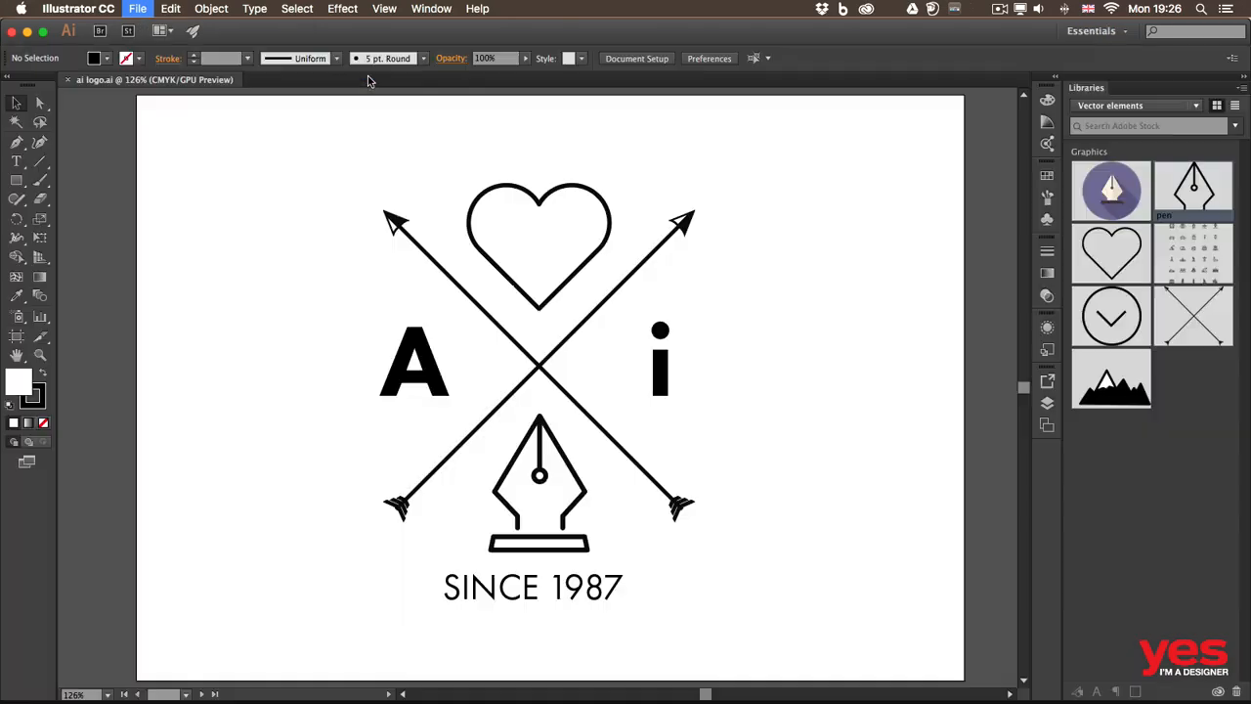